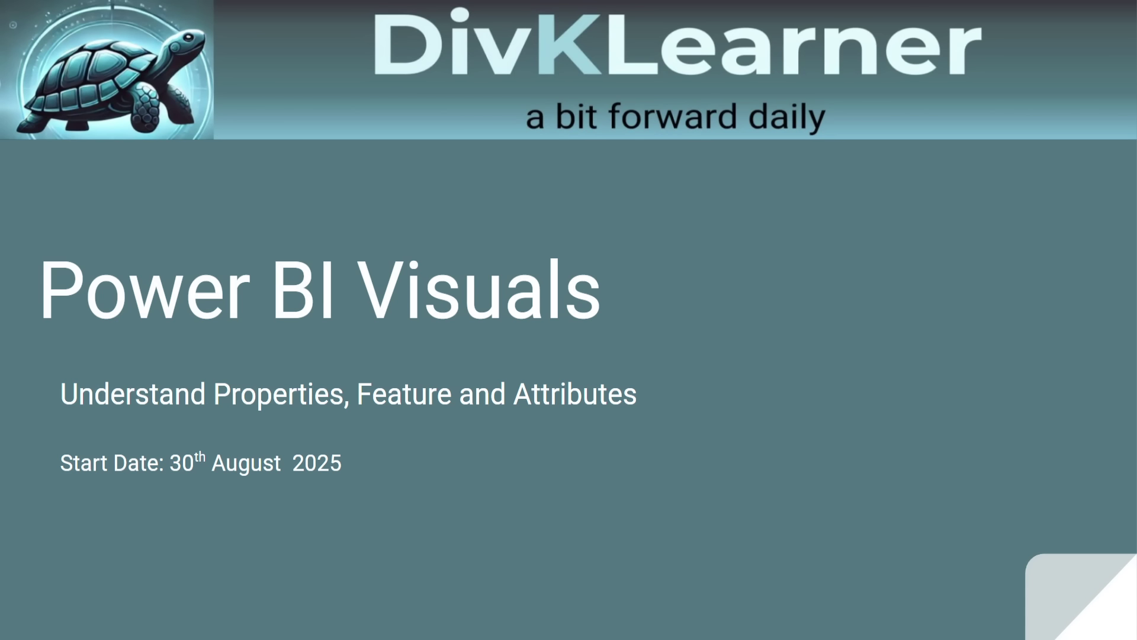
pyautogui.click(1093, 343)
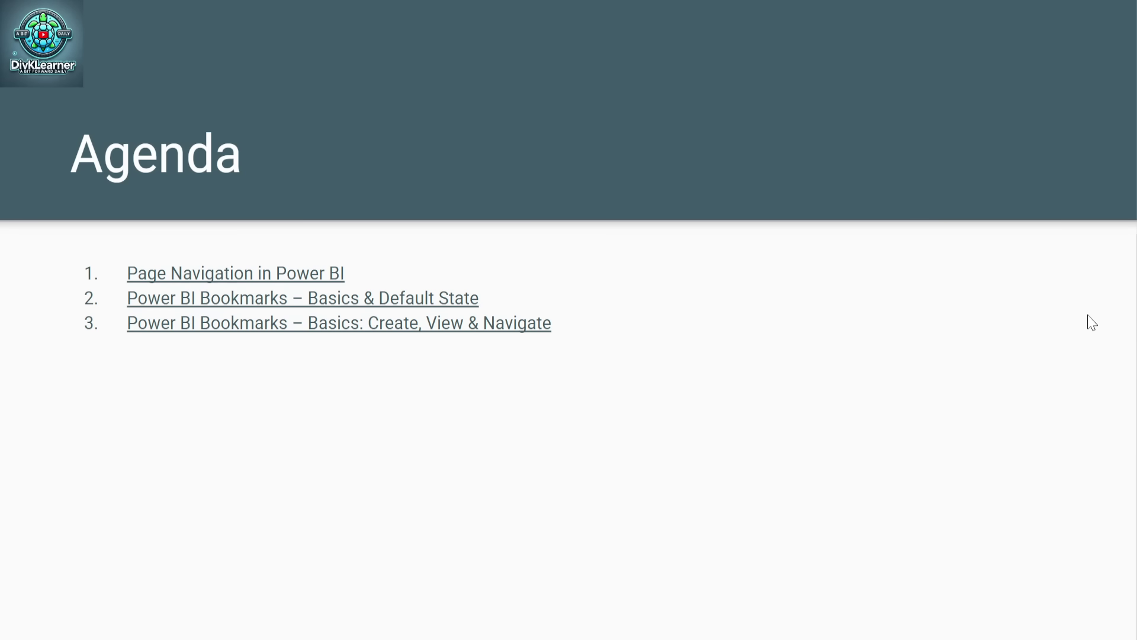
pyautogui.click(323, 336)
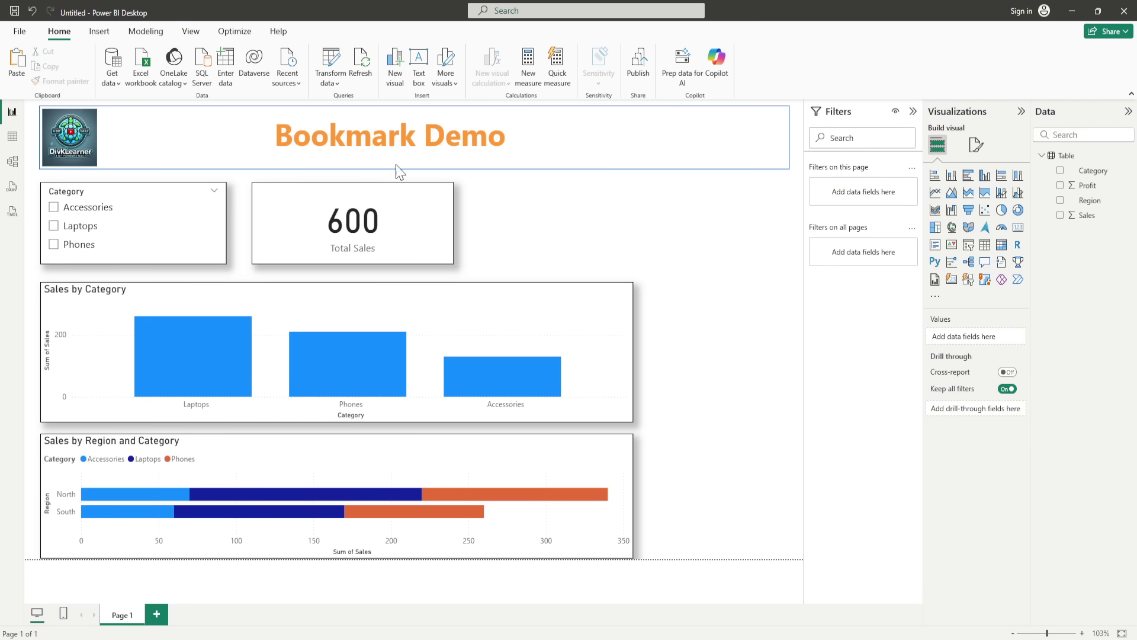
# Step: Show the Bookmarks pane and add a bookmark of the current report page
pyautogui.click(101, 32)
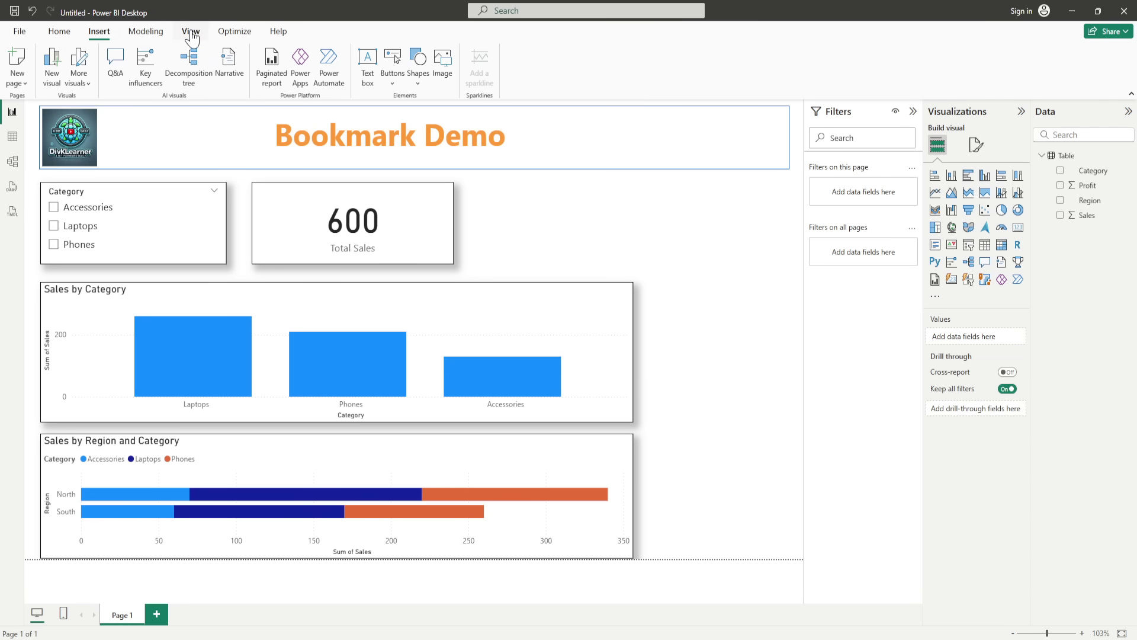
pyautogui.click(191, 35)
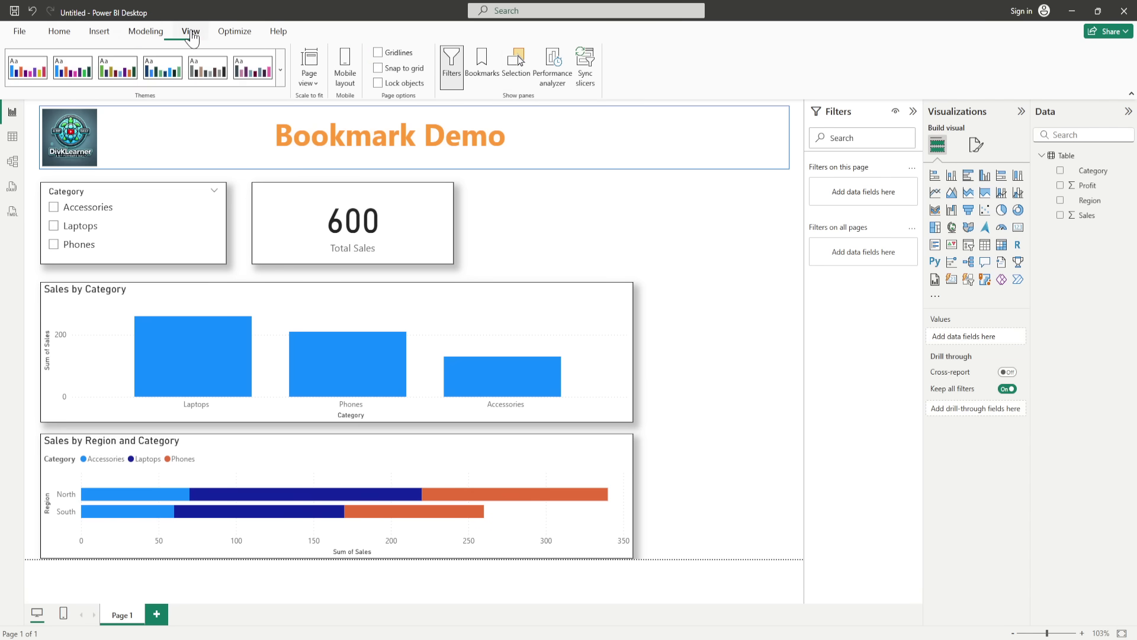
pyautogui.click(484, 70)
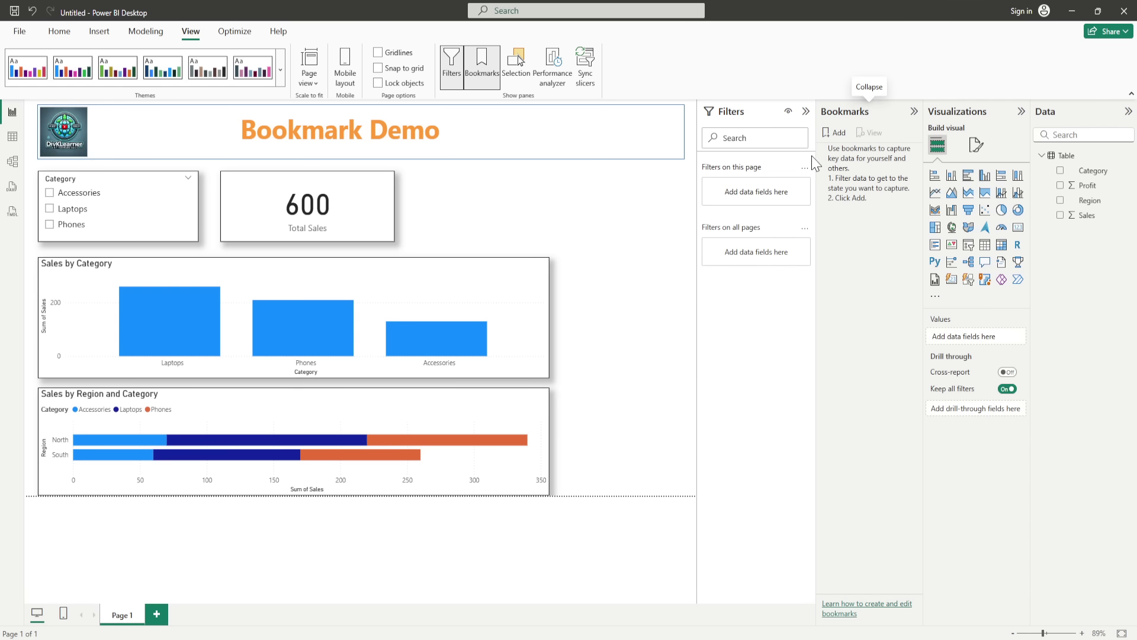
pyautogui.click(839, 134)
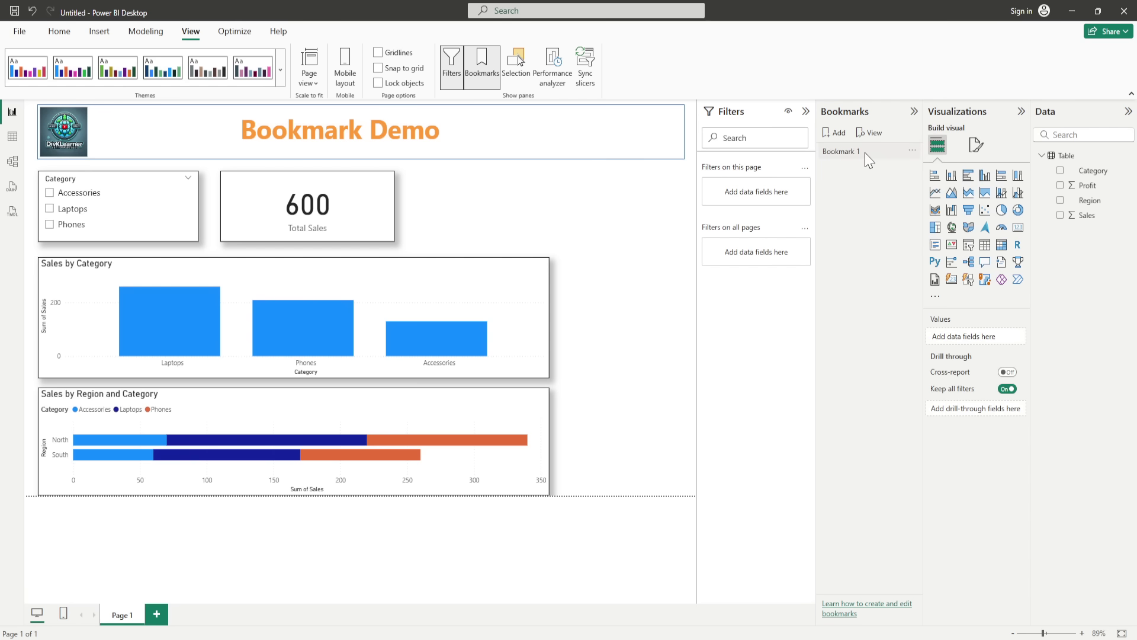
# Step: Rename the new bookmark as Sales by Region and Category
pyautogui.click(912, 151)
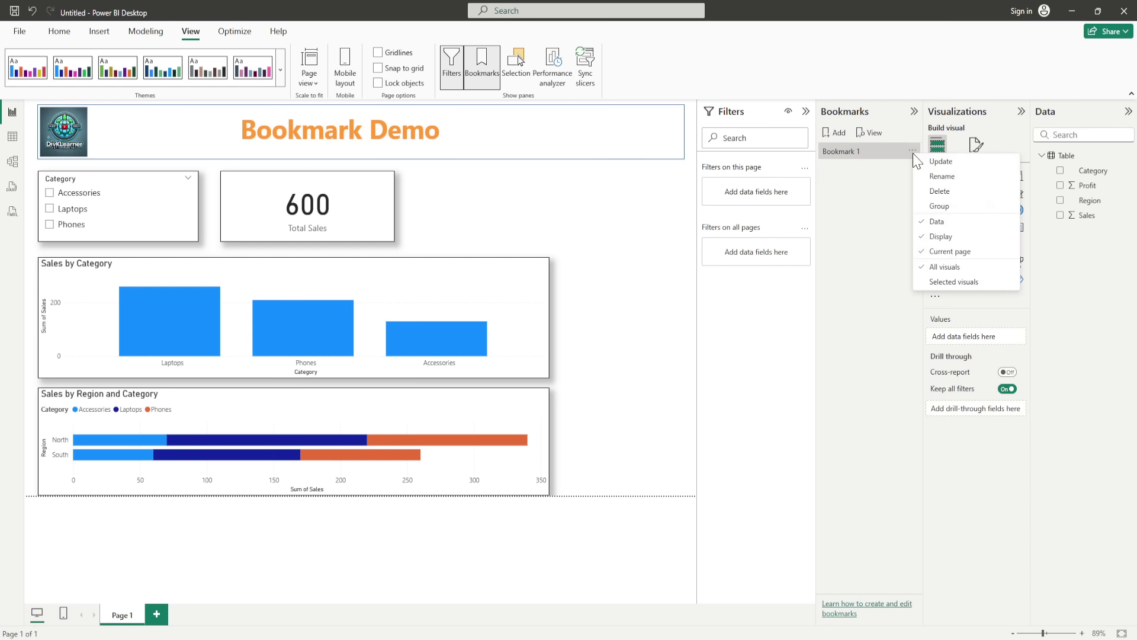
pyautogui.click(941, 176)
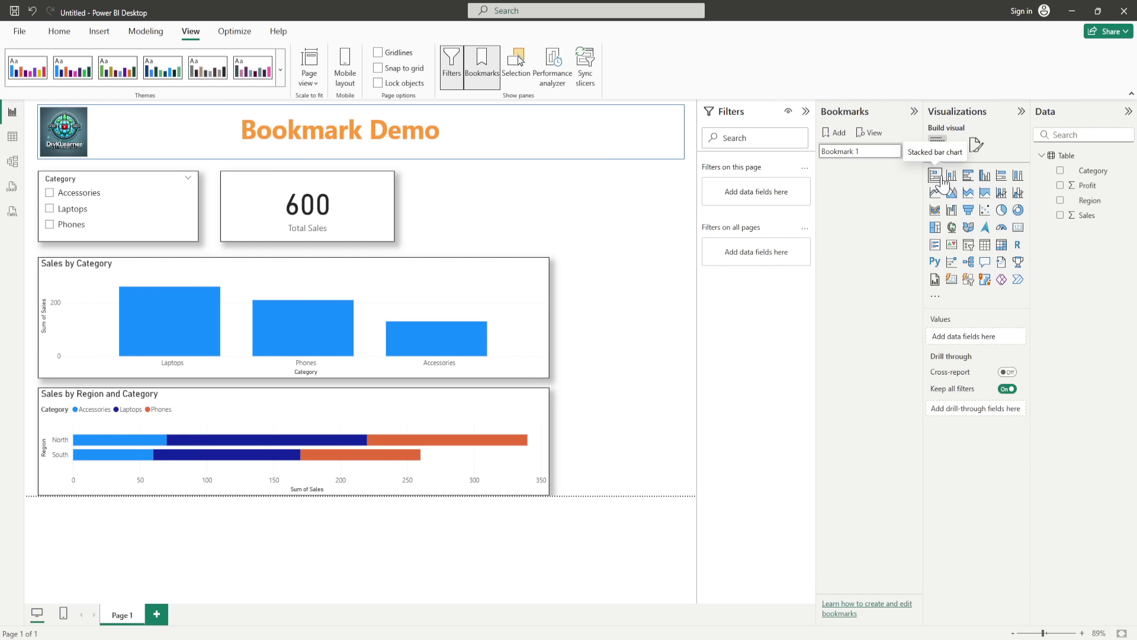
pyautogui.press('BackSpace')
pyautogui.press('BackSpace')
pyautogui.press('BackSpace')
pyautogui.press('BackSpace')
pyautogui.press('BackSpace')
pyautogui.press('BackSpace')
pyautogui.press('BackSpace')
pyautogui.press('BackSpace')
pyautogui.press('BackSpace')
pyautogui.press('BackSpace')
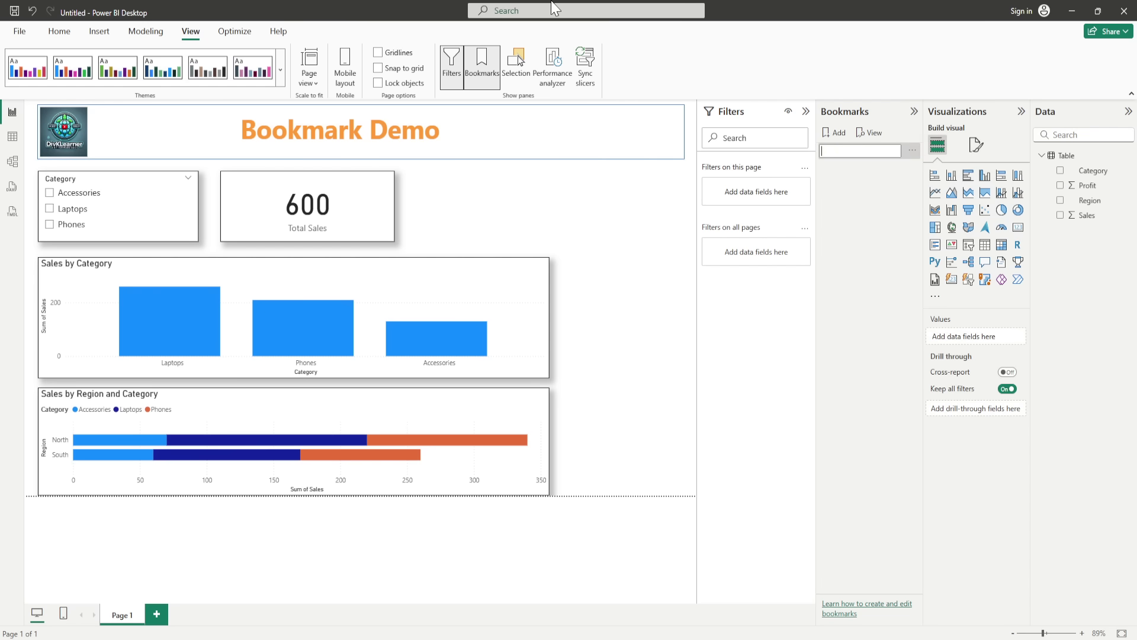
pyautogui.write('Sales by Region and Catagory')
pyautogui.click(879, 367)
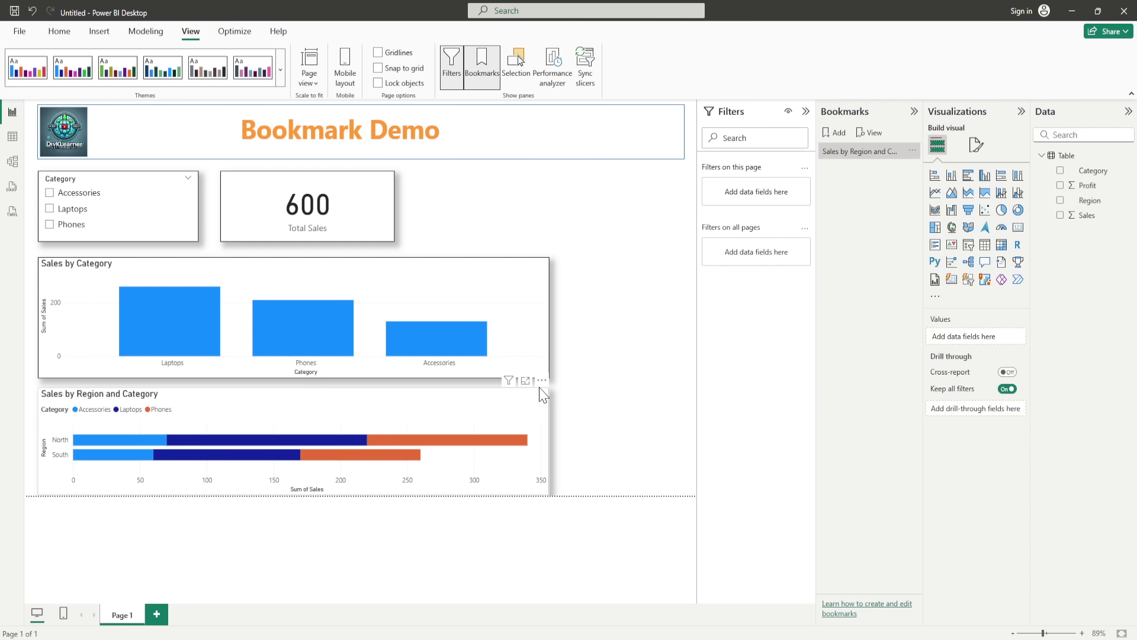
# Step: Spotlight the Sales by Region and Category chart and update its bookmark with that state
pyautogui.click(542, 385)
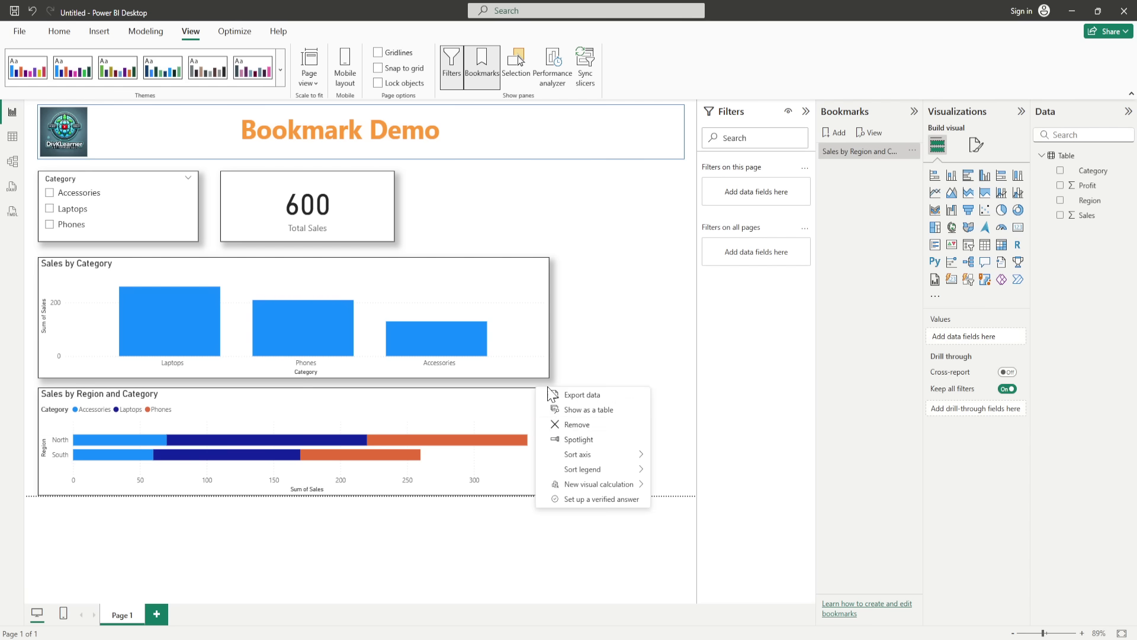
pyautogui.click(577, 438)
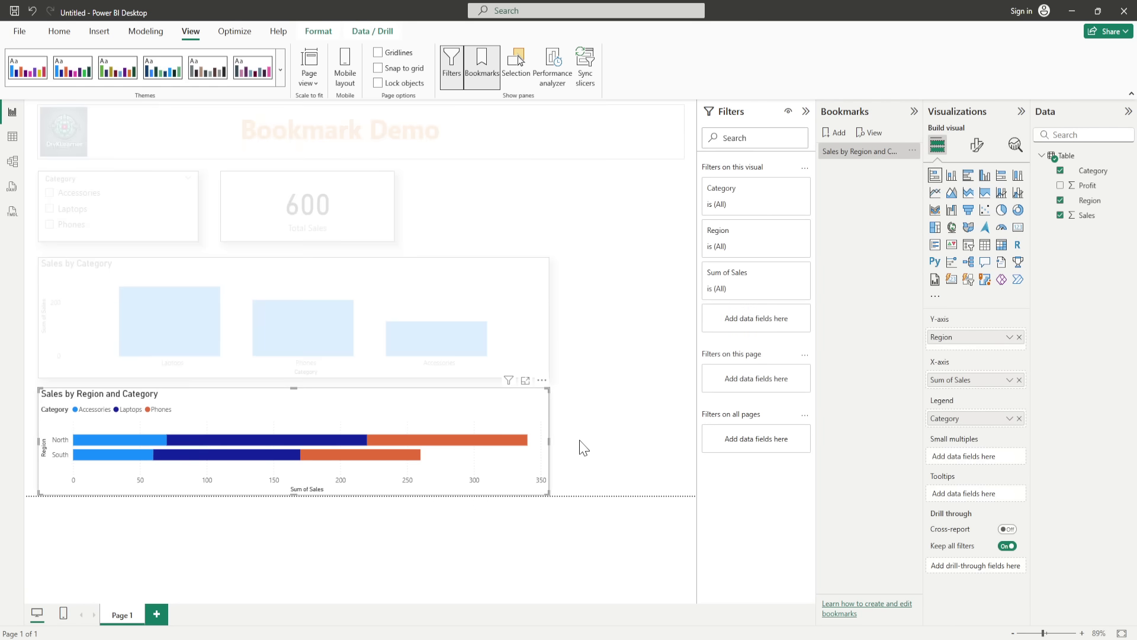
pyautogui.click(912, 151)
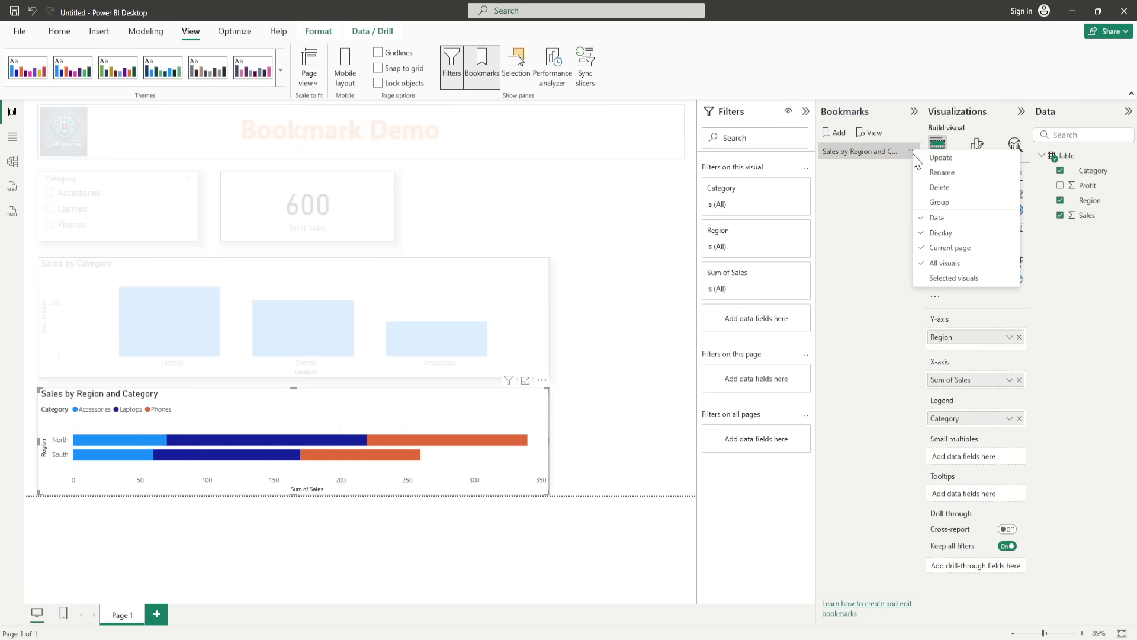
pyautogui.click(940, 158)
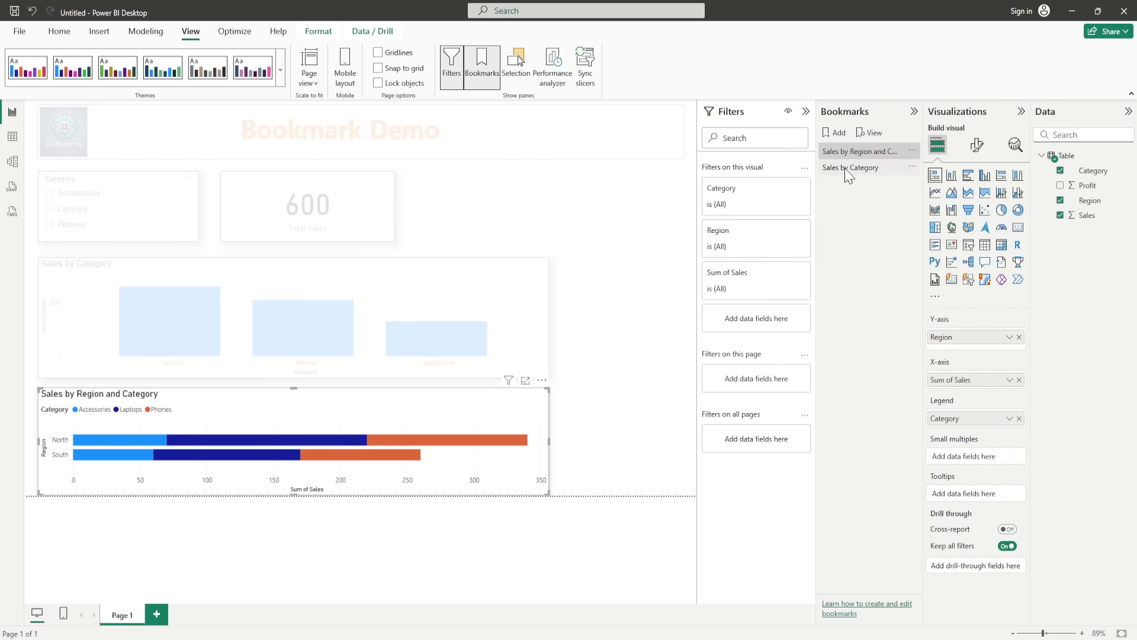
# Step: Apply the Sales by Category bookmark and turn off Spotlight on the Sales by Category chart
pyautogui.click(849, 169)
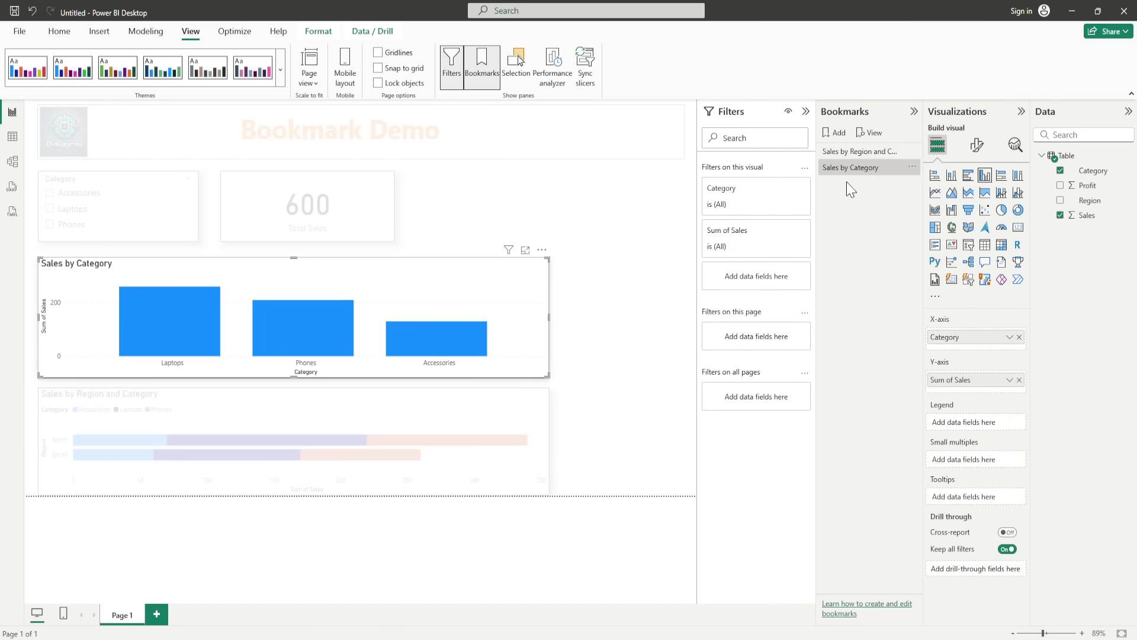
pyautogui.click(542, 250)
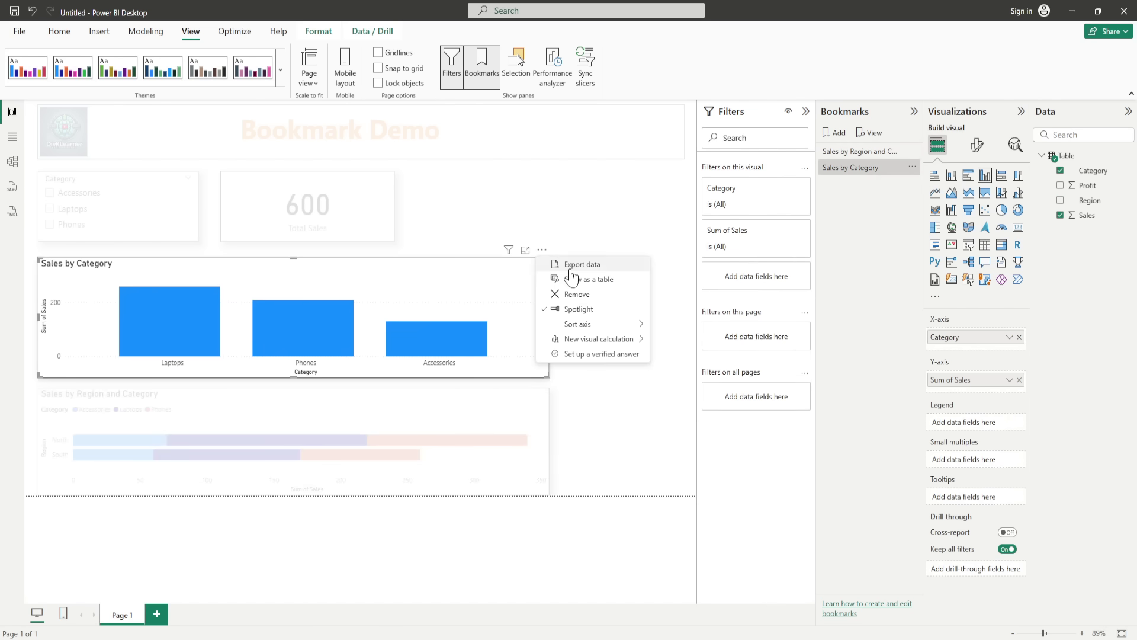
pyautogui.click(572, 312)
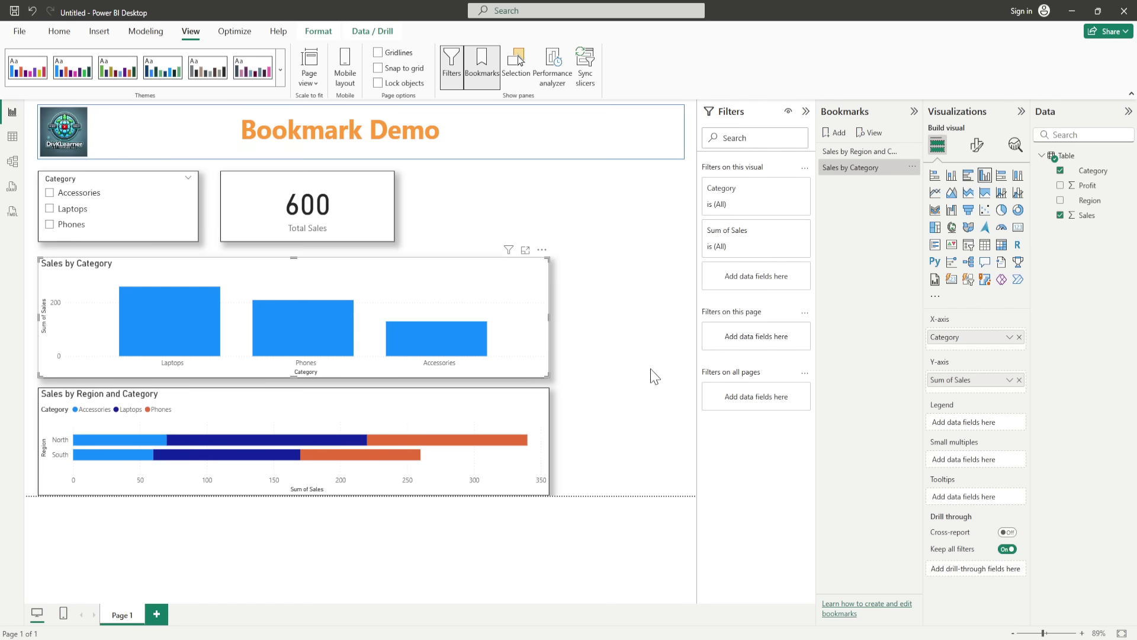
pyautogui.click(181, 220)
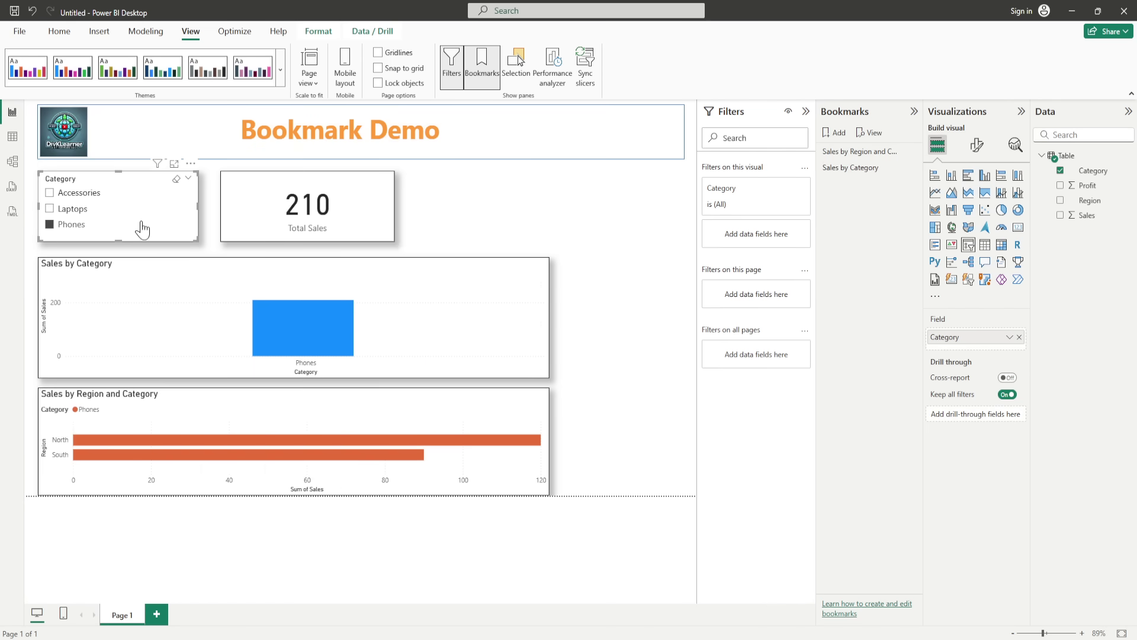
pyautogui.click(49, 225)
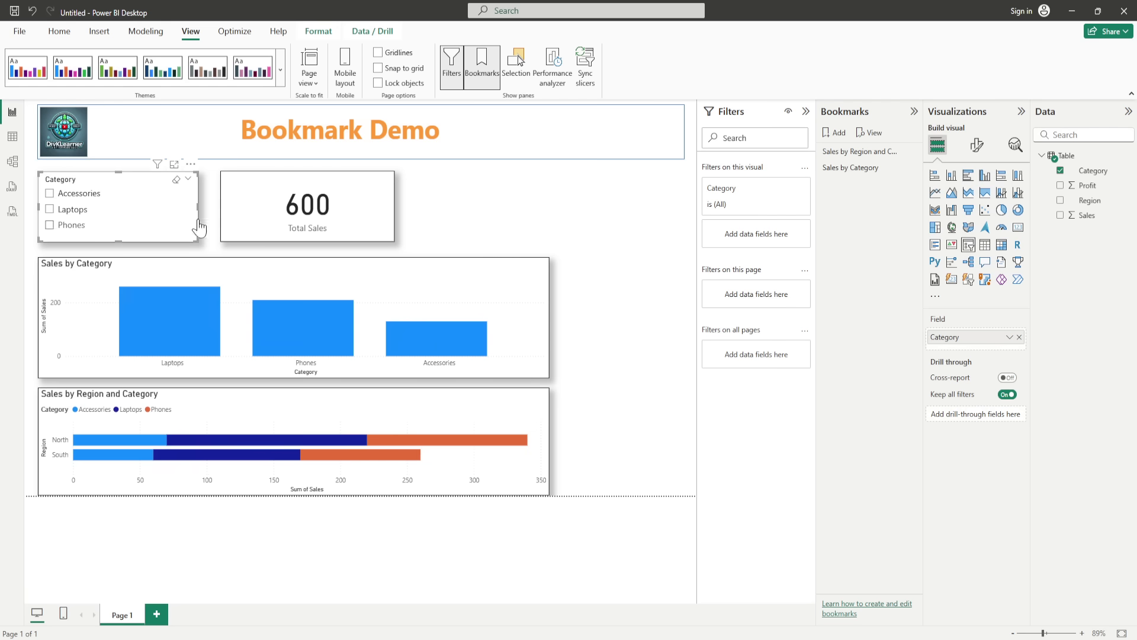
pyautogui.click(354, 230)
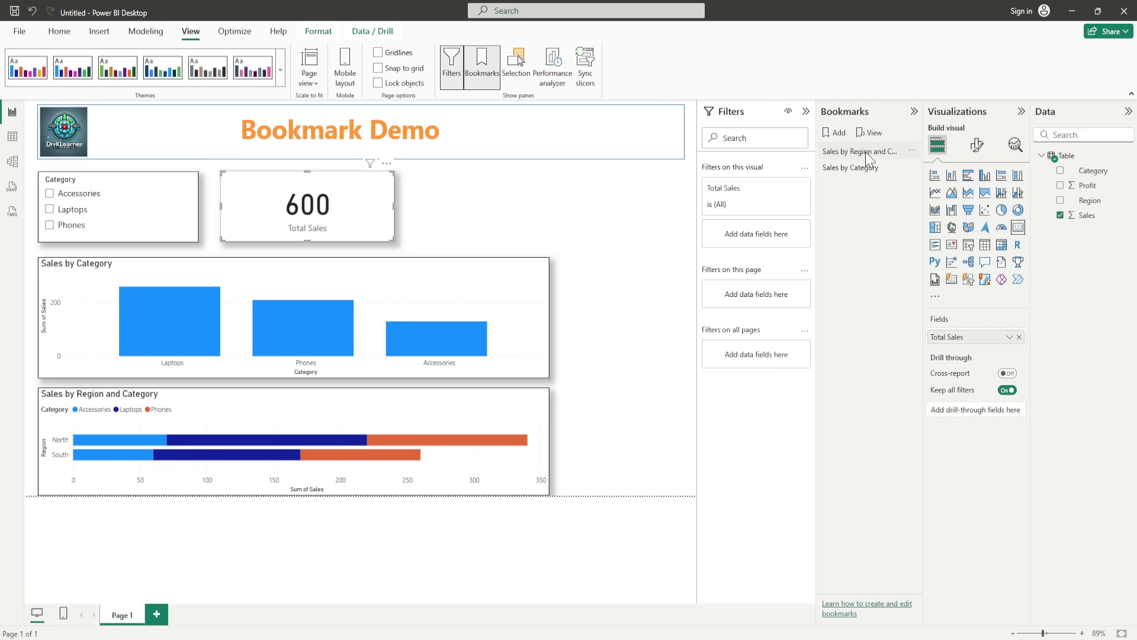
pyautogui.click(838, 133)
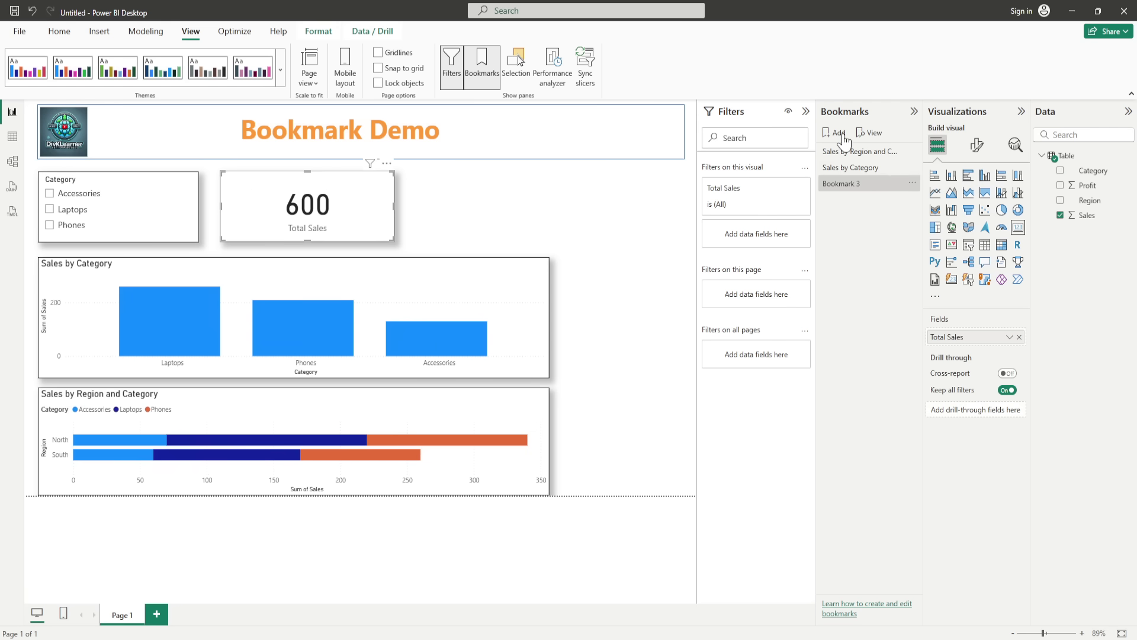
pyautogui.click(912, 183)
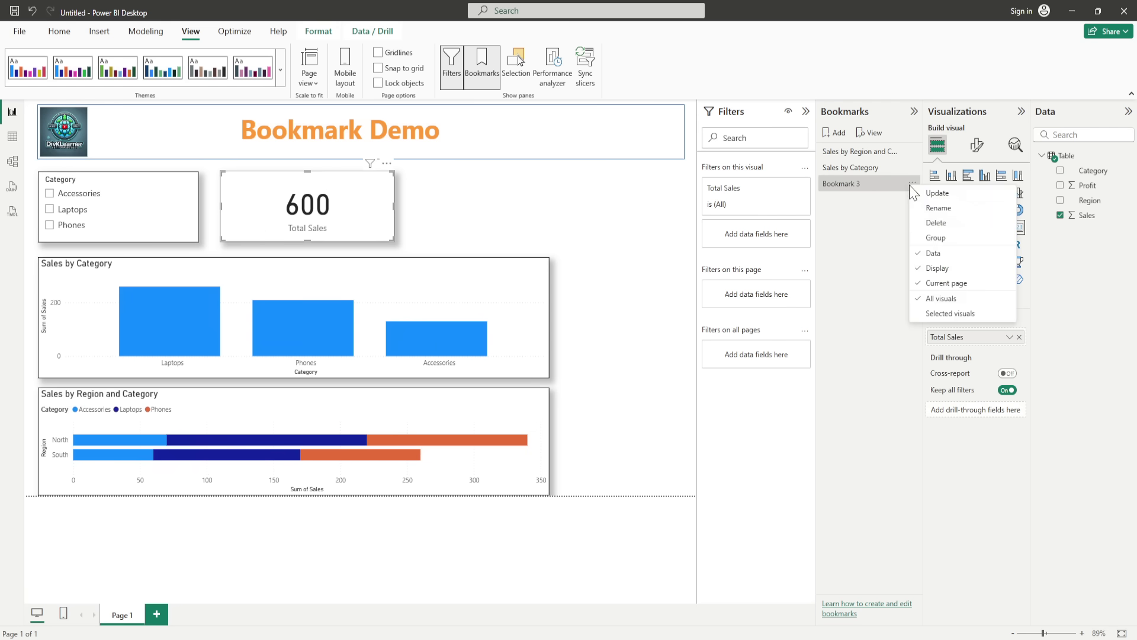
pyautogui.click(944, 223)
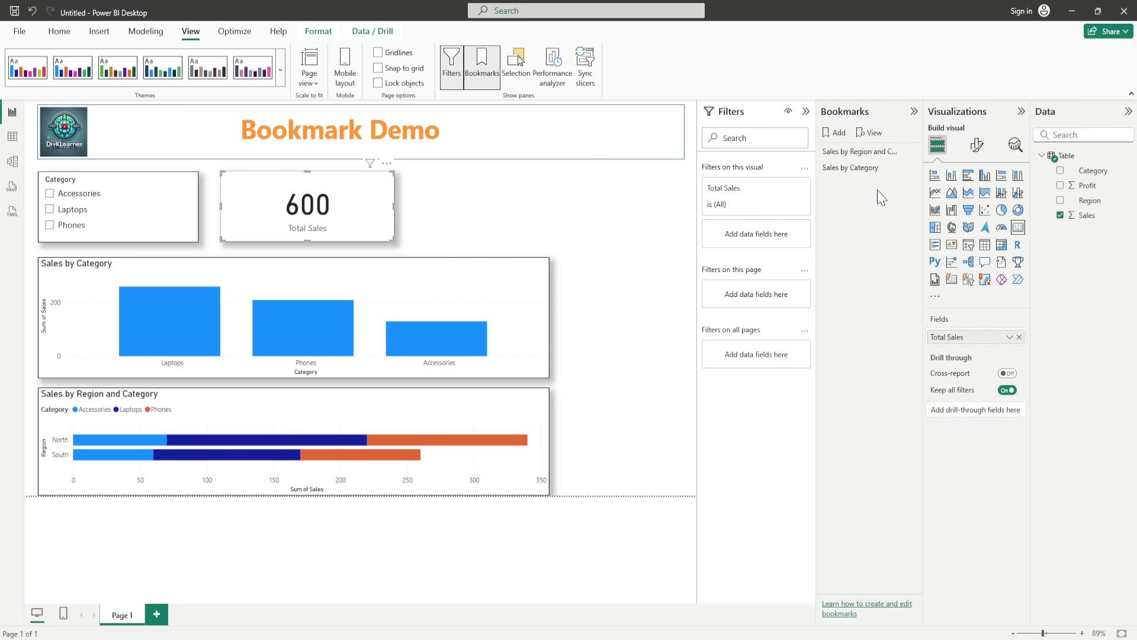
# Step: Spotlight the Total Sales card and save that view as a bookmark named Total Sales
pyautogui.click(386, 163)
pyautogui.click(422, 208)
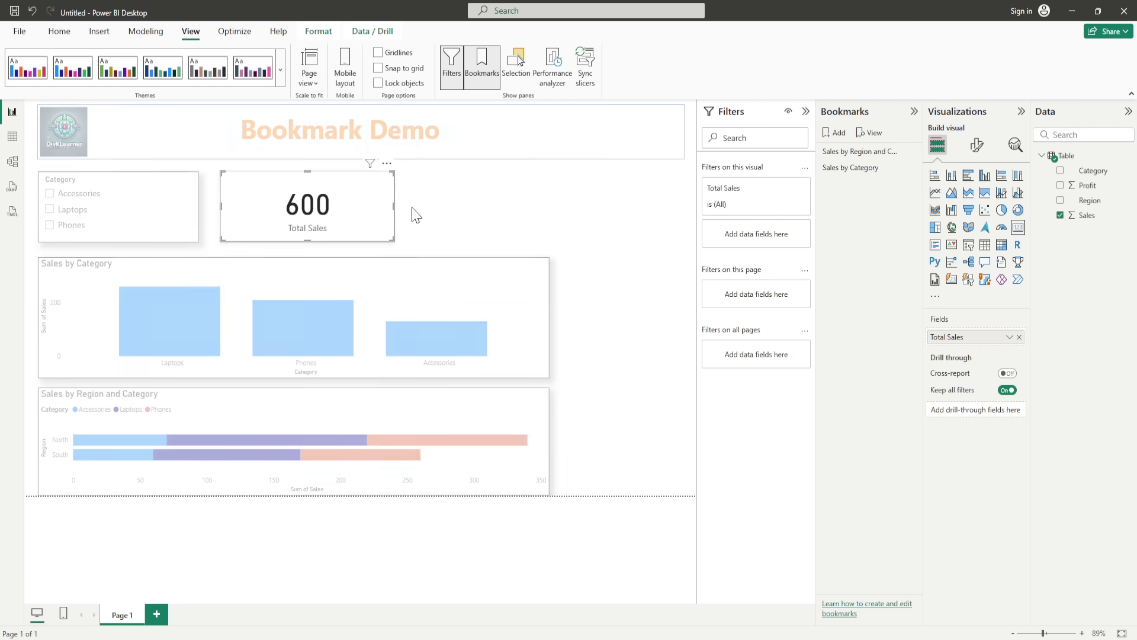
pyautogui.click(834, 133)
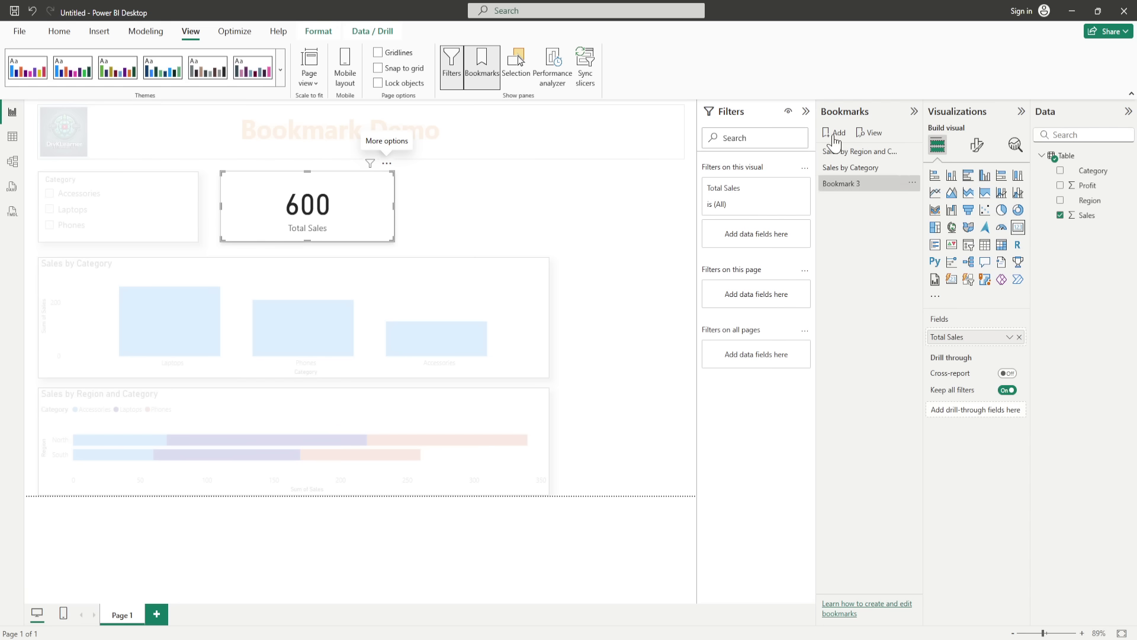
pyautogui.doubleClick(854, 186)
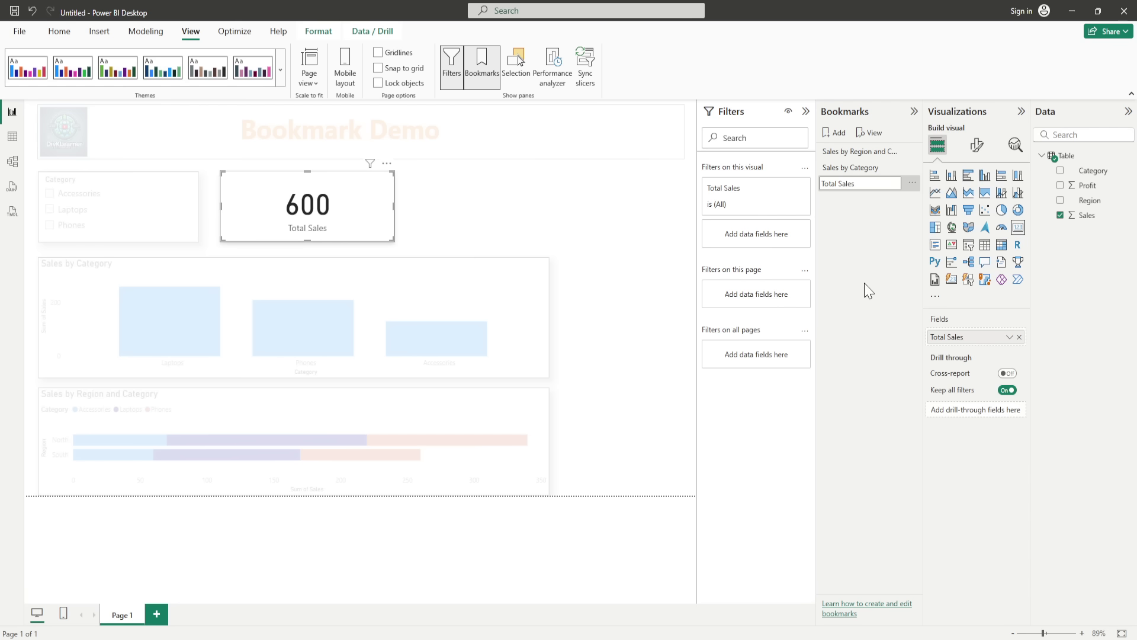
pyautogui.click(613, 399)
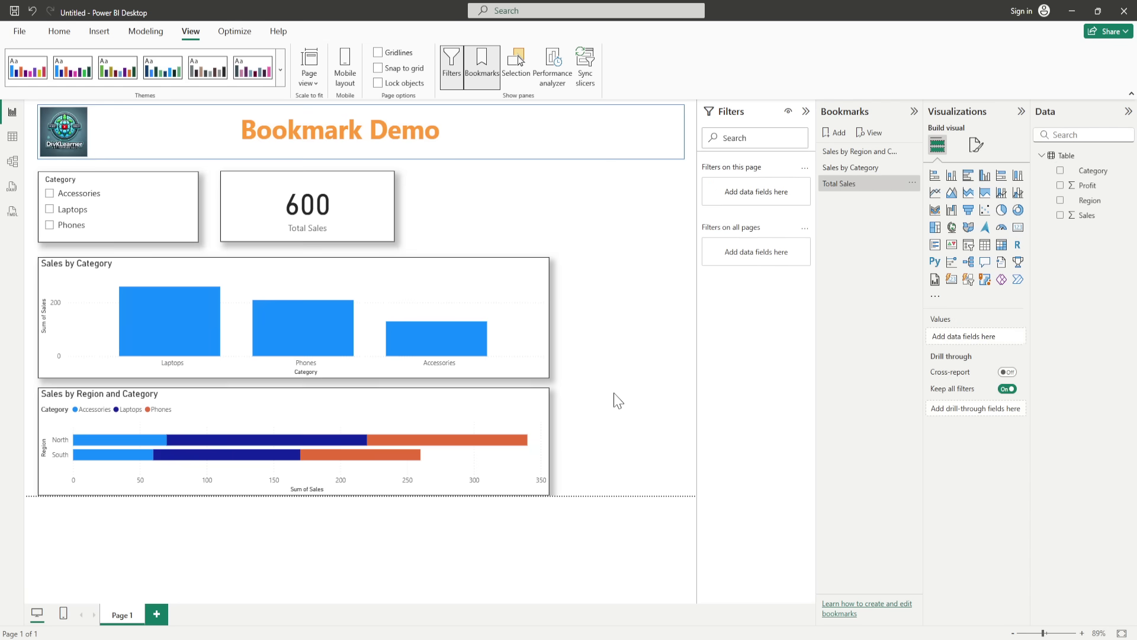
# Step: Add a fourth bookmark, keeping its default name, and update it with the Total Sales card in Spotlight
pyautogui.click(833, 132)
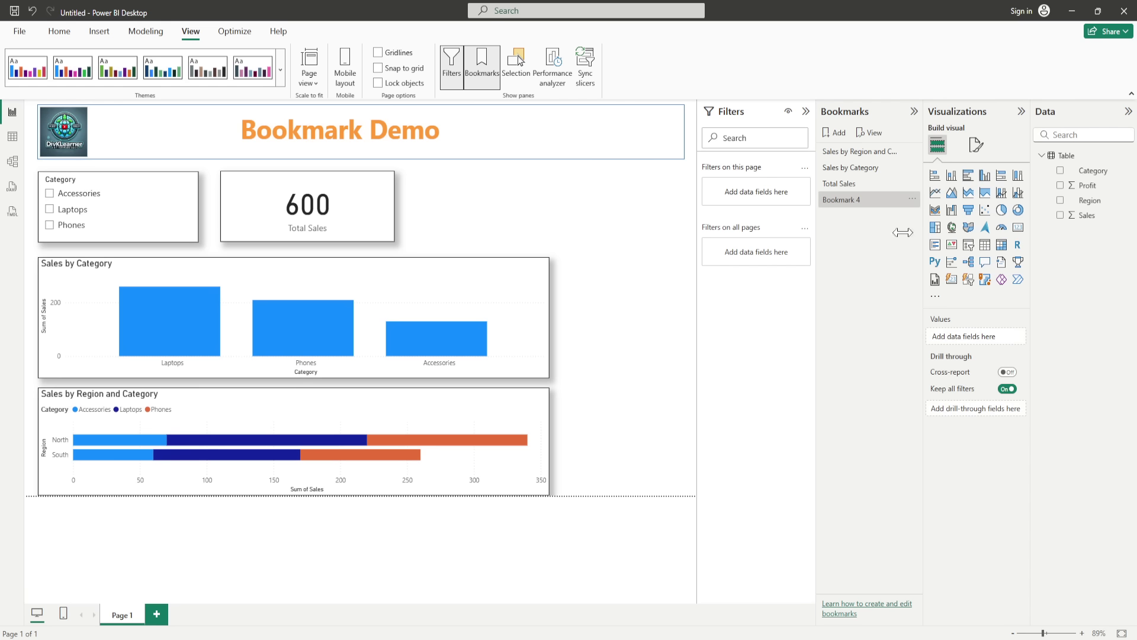
pyautogui.click(386, 165)
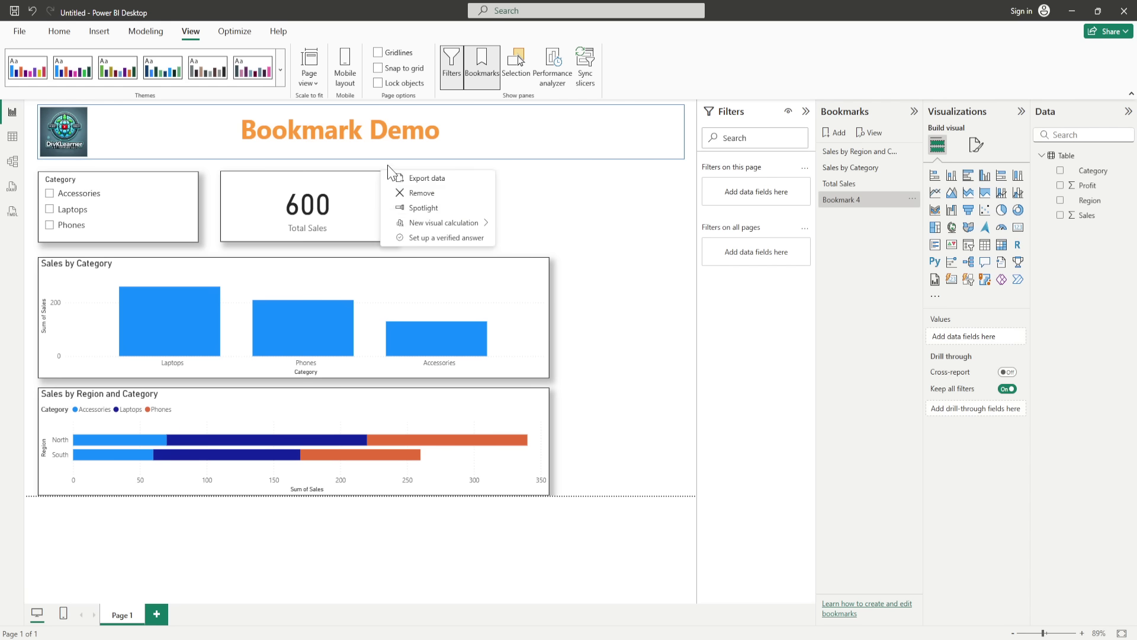
pyautogui.click(420, 208)
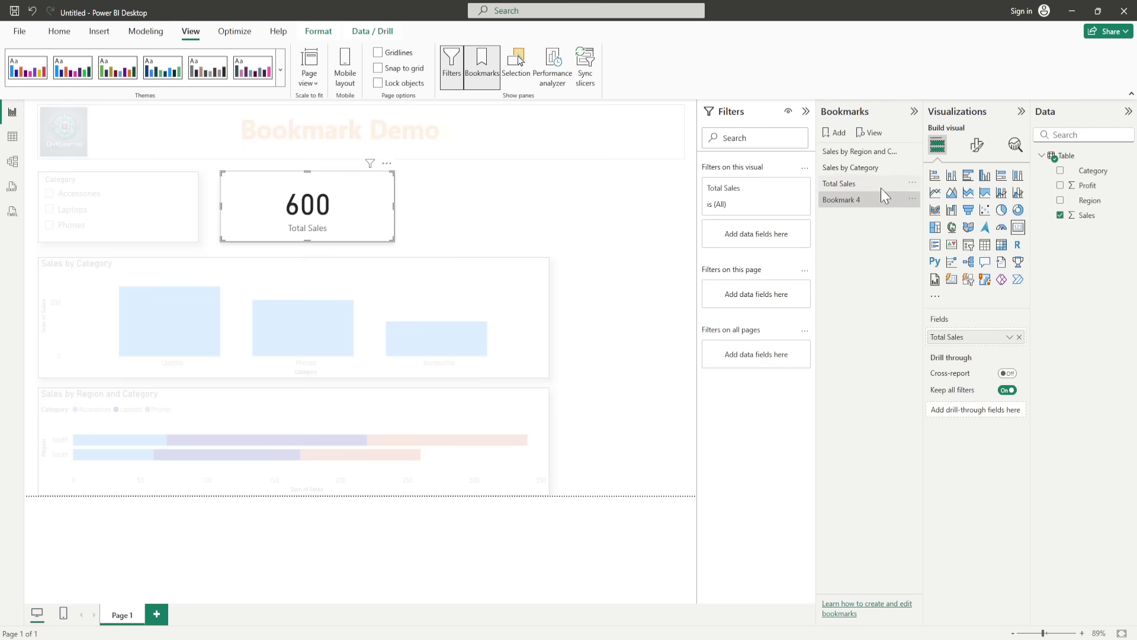
pyautogui.click(912, 199)
pyautogui.click(929, 208)
# Step: Play the bookmarks as a slideshow through all four, from Sales by Region and Category onward, and exit it
pyautogui.click(871, 132)
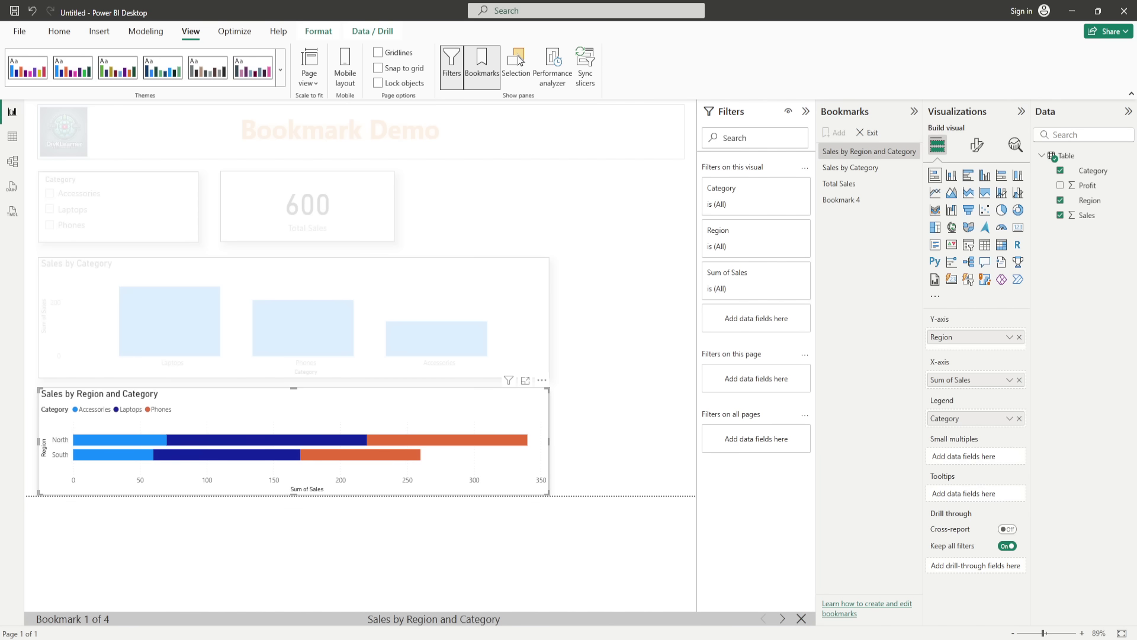
pyautogui.click(782, 618)
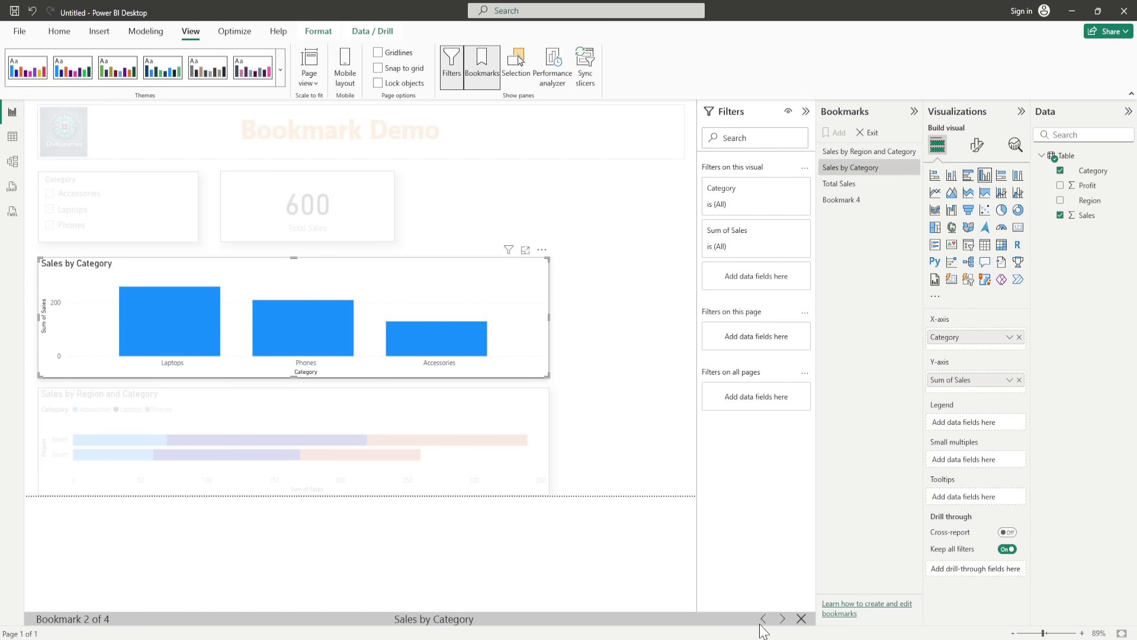
pyautogui.click(782, 619)
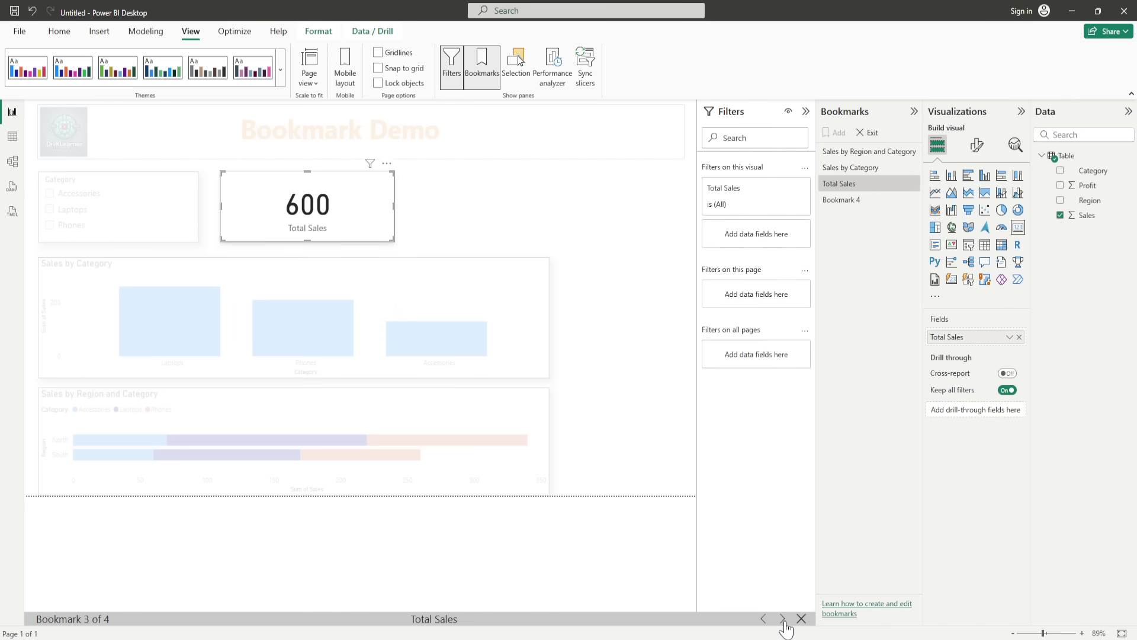
pyautogui.click(782, 619)
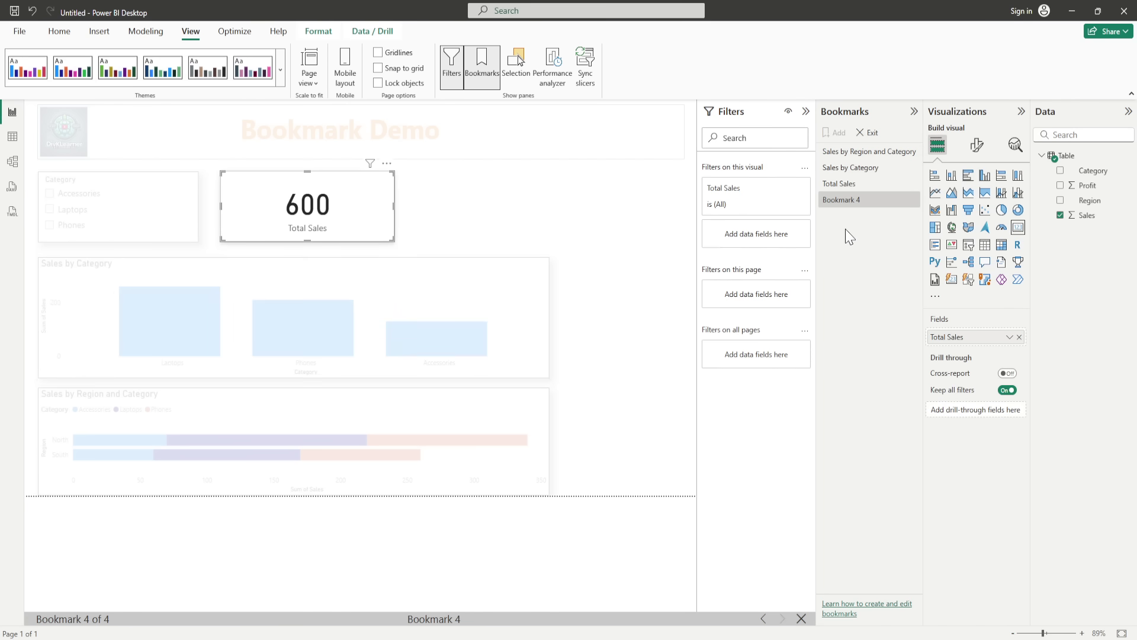
pyautogui.click(801, 619)
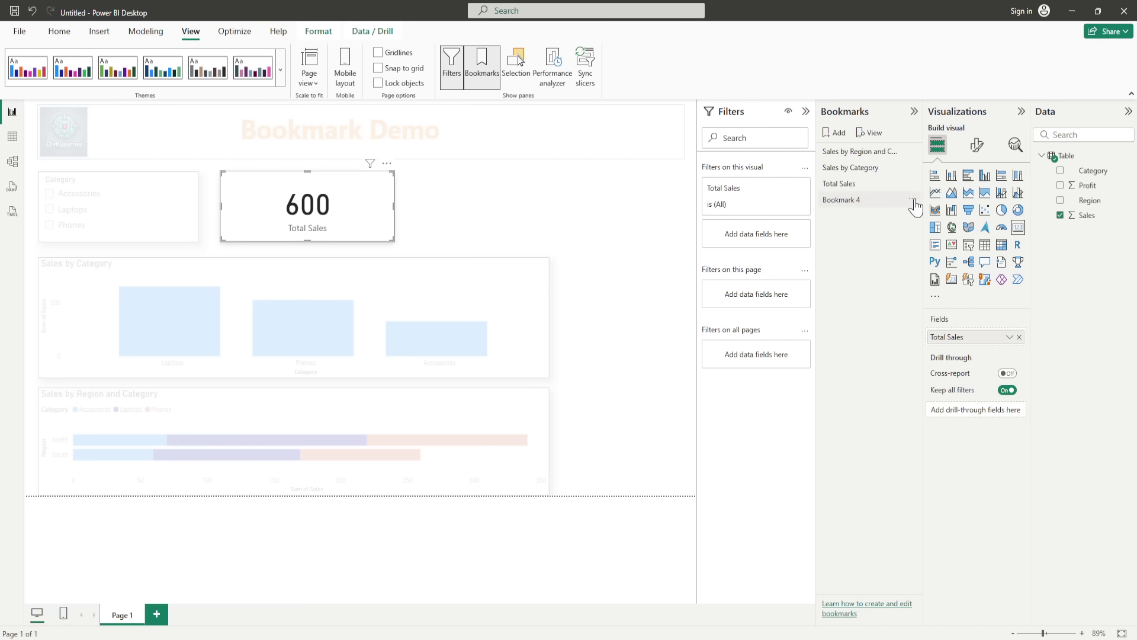
# Step: Delete Bookmark 4 from the report's bookmarks
pyautogui.click(913, 200)
pyautogui.click(938, 238)
# Step: Insert a bookmark navigator and place it just below the report title, toward the page's right side
pyautogui.click(100, 32)
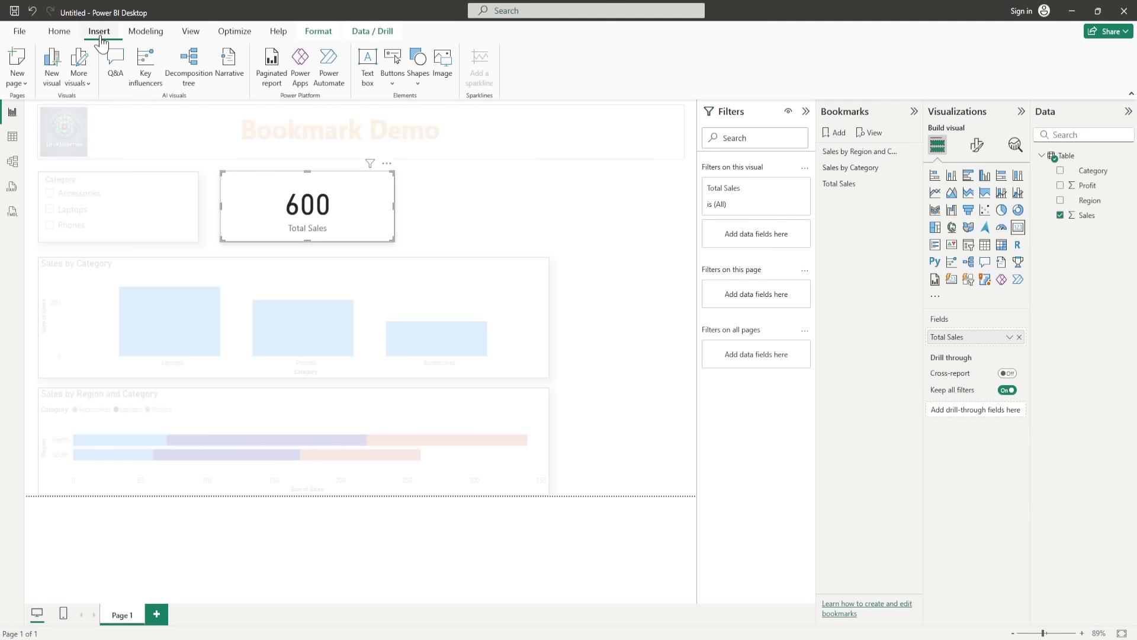
pyautogui.click(394, 93)
pyautogui.moveTo(424, 328)
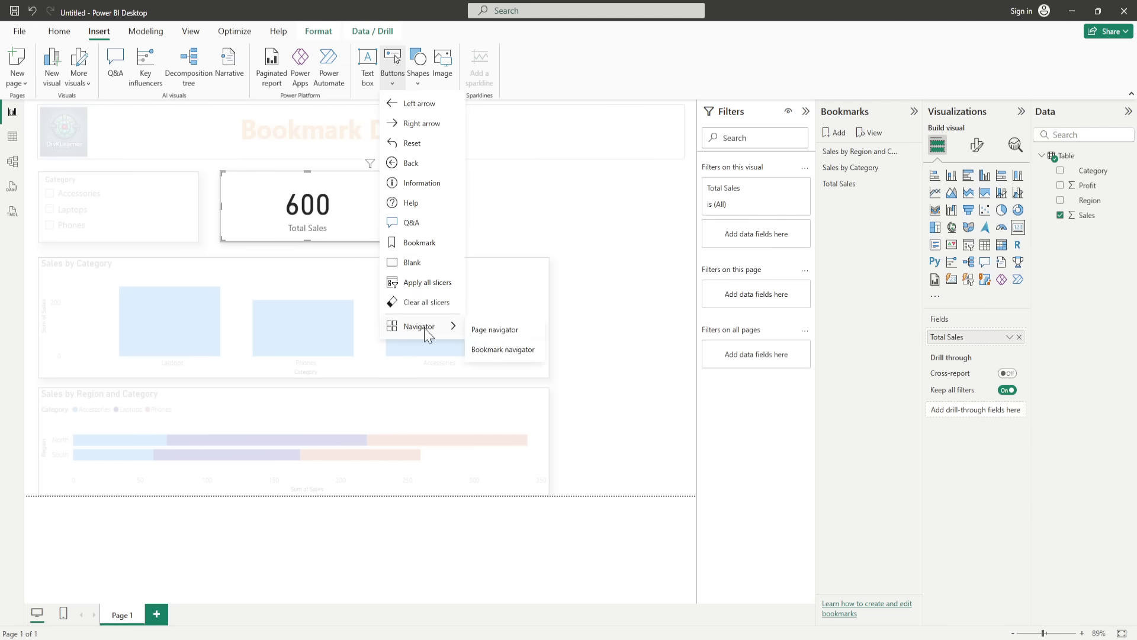
pyautogui.click(495, 356)
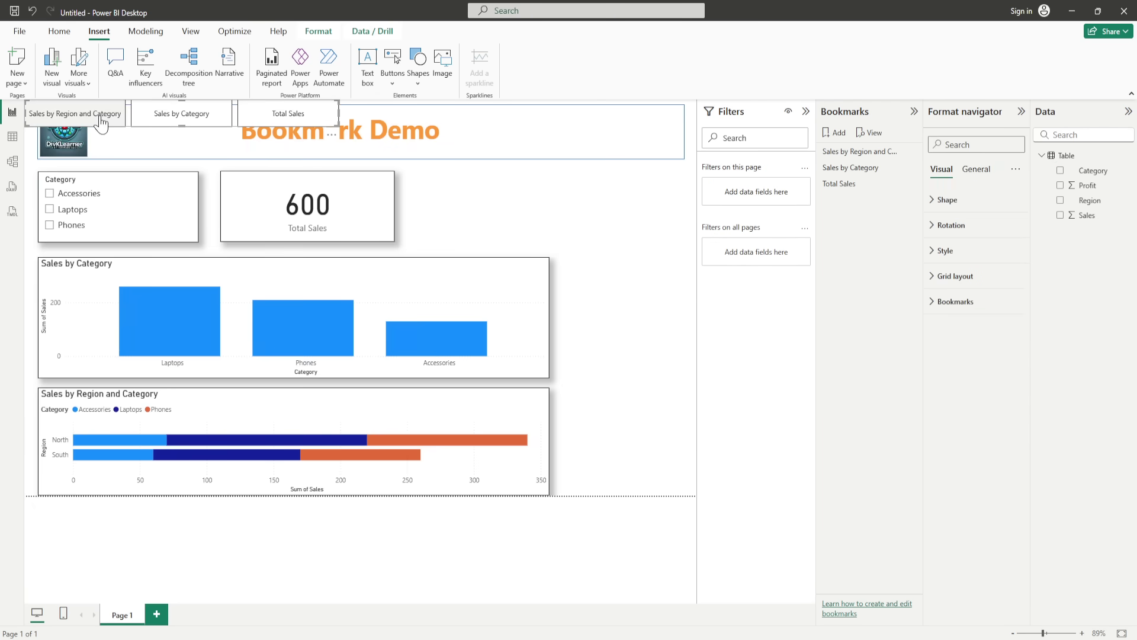
pyautogui.moveTo(101, 118); pyautogui.dragTo(535, 176)
# Step: Shrink the Total Sales card and shift it toward the Category slicer, clear of the bookmark navigator
pyautogui.click(295, 203)
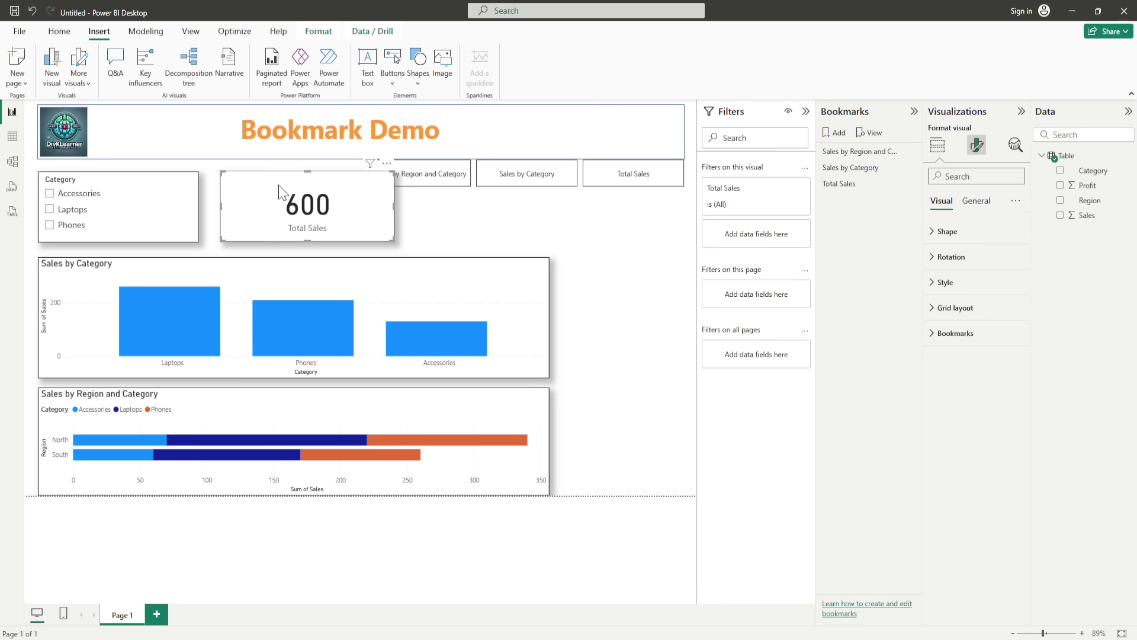
pyautogui.moveTo(226, 174); pyautogui.dragTo(301, 194)
pyautogui.click(460, 214)
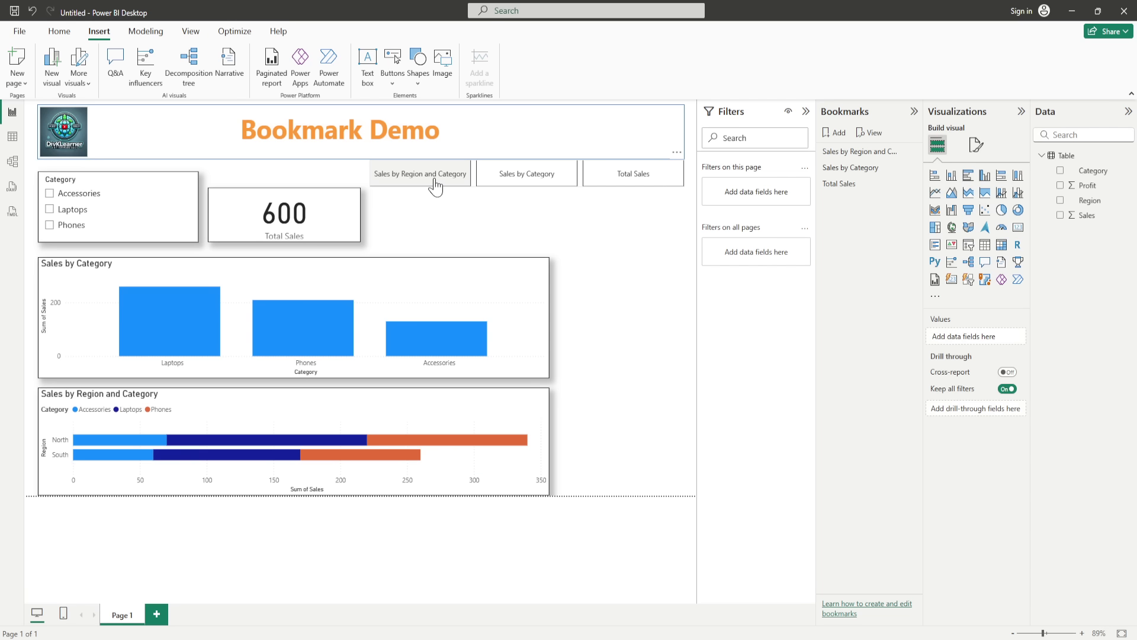
# Step: Test the bookmark navigator by switching repeatedly among Sales by Region and Category, Sales by Category and Total Sales
pyautogui.click(437, 187)
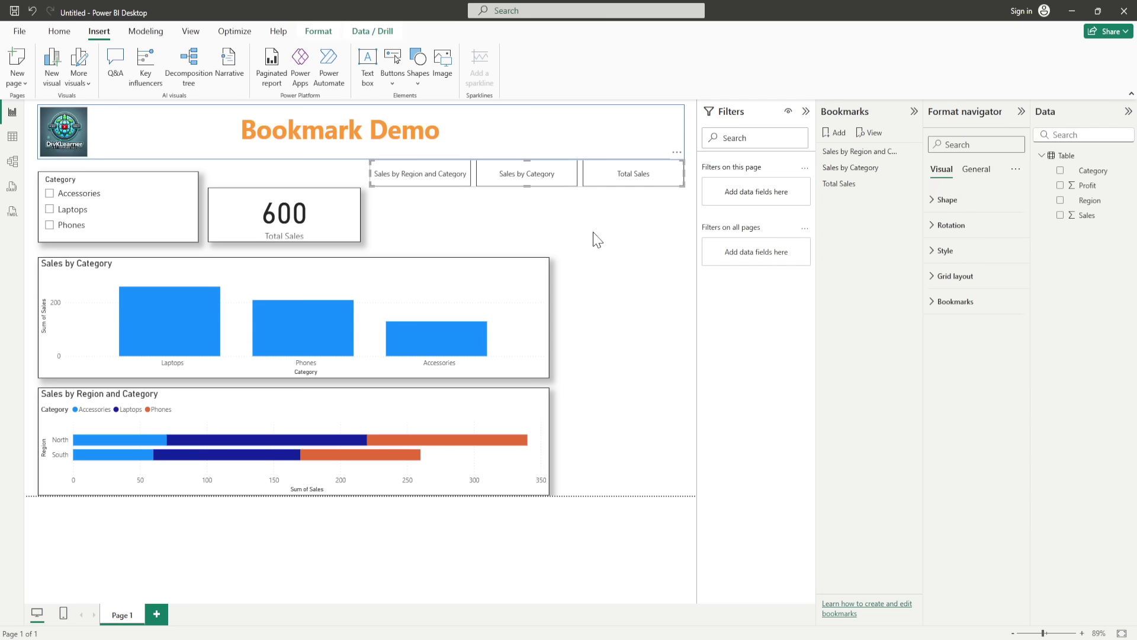
pyautogui.keyDown('ctrl'); pyautogui.click(430, 175); pyautogui.keyUp('ctrl')
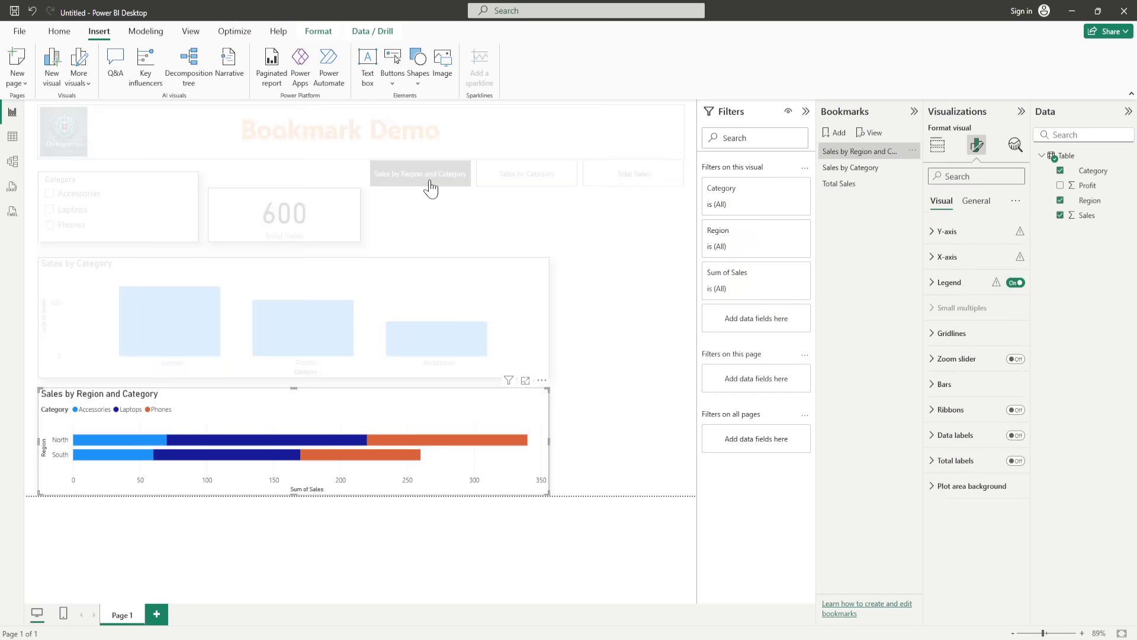
pyautogui.click(562, 186)
pyautogui.keyDown('ctrl'); pyautogui.click(531, 183); pyautogui.keyUp('ctrl')
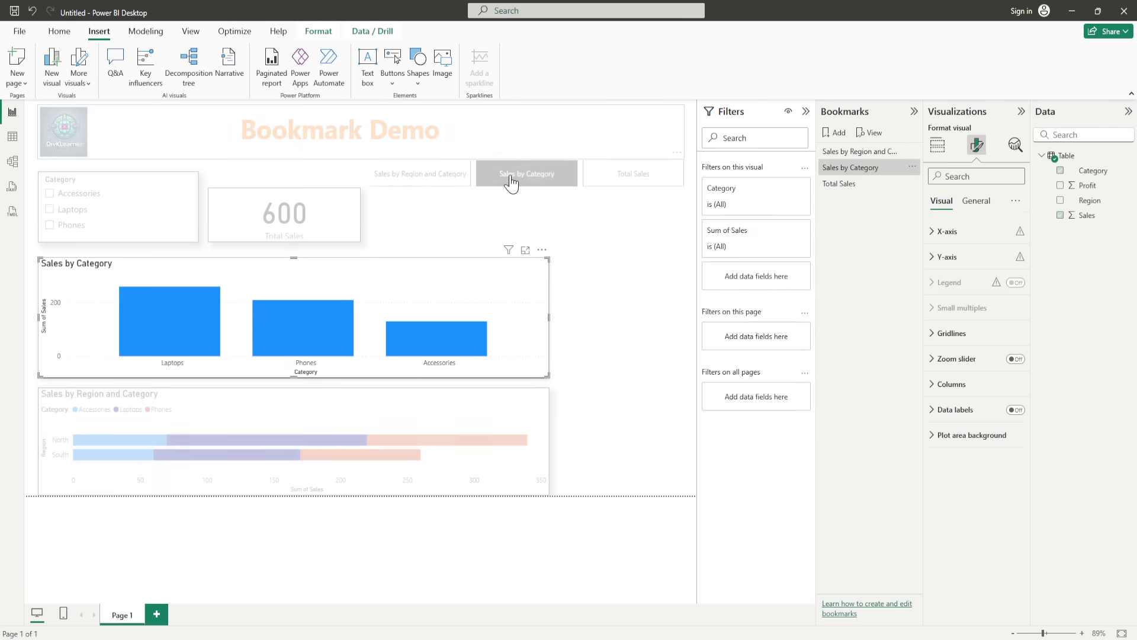
pyautogui.keyDown('ctrl'); pyautogui.click(647, 185); pyautogui.keyUp('ctrl')
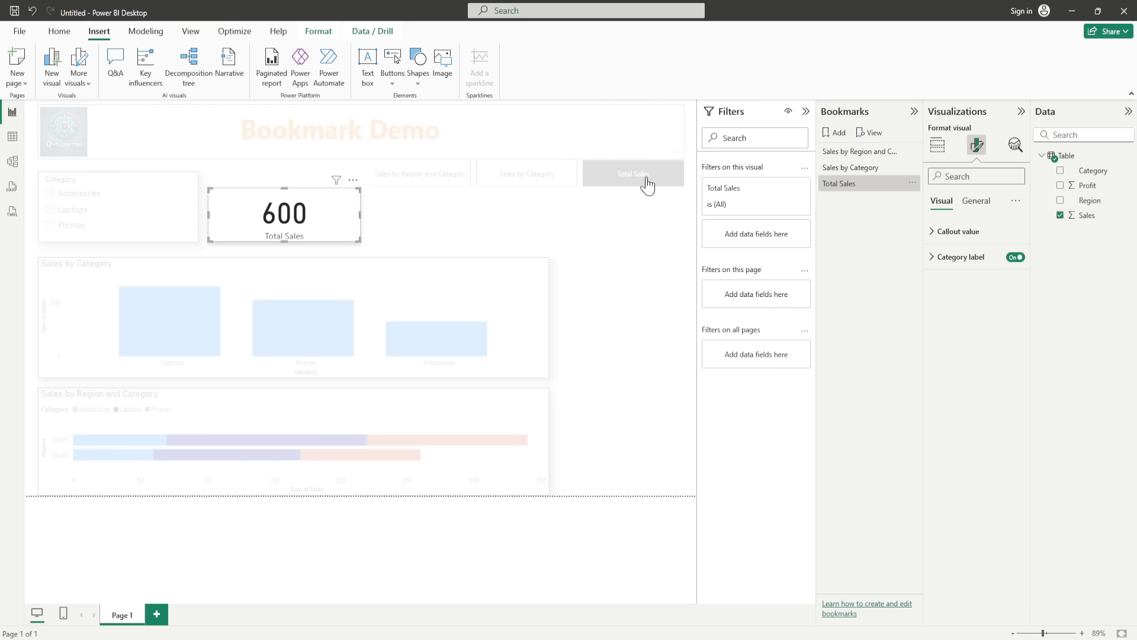
pyautogui.keyDown('ctrl'); pyautogui.click(523, 181); pyautogui.keyUp('ctrl')
pyautogui.keyDown('ctrl'); pyautogui.click(428, 185); pyautogui.keyUp('ctrl')
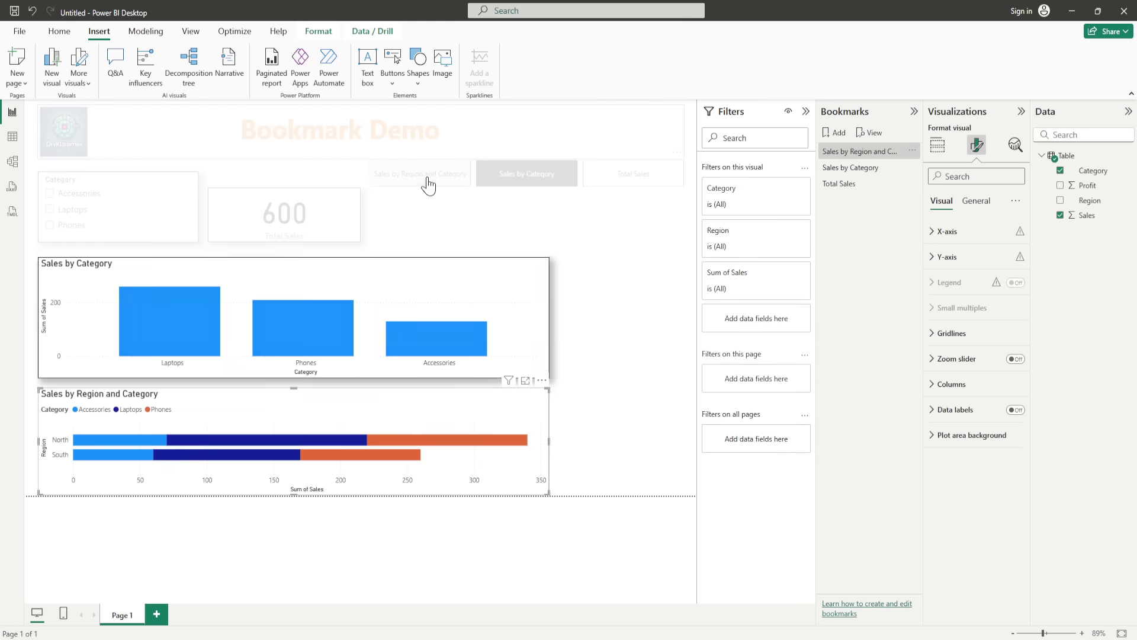
pyautogui.keyDown('ctrl'); pyautogui.click(520, 182); pyautogui.keyUp('ctrl')
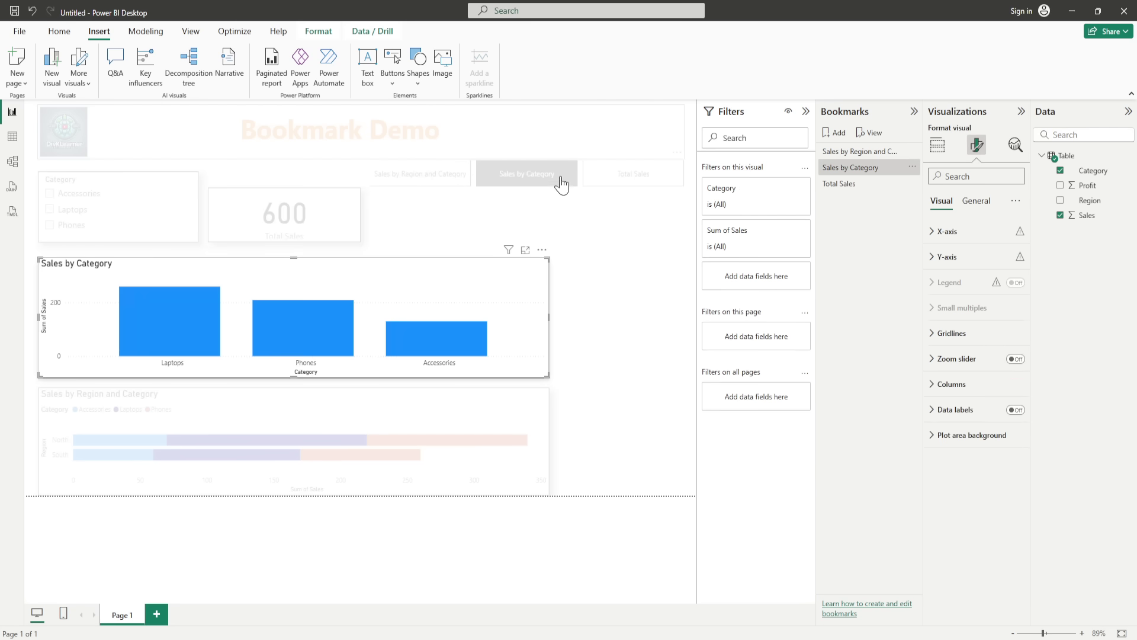
pyautogui.keyDown('ctrl'); pyautogui.click(628, 185); pyautogui.keyUp('ctrl')
pyautogui.keyDown('ctrl'); pyautogui.click(415, 187); pyautogui.keyUp('ctrl')
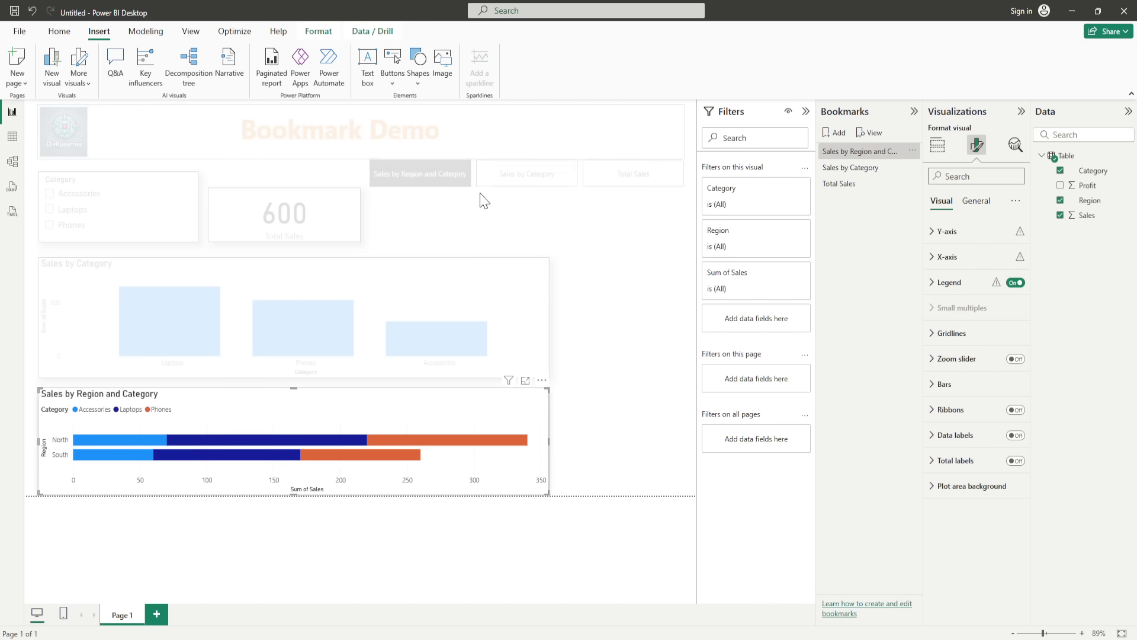
pyautogui.keyDown('ctrl'); pyautogui.click(525, 182); pyautogui.keyUp('ctrl')
pyautogui.keyDown('ctrl'); pyautogui.click(642, 185); pyautogui.keyUp('ctrl')
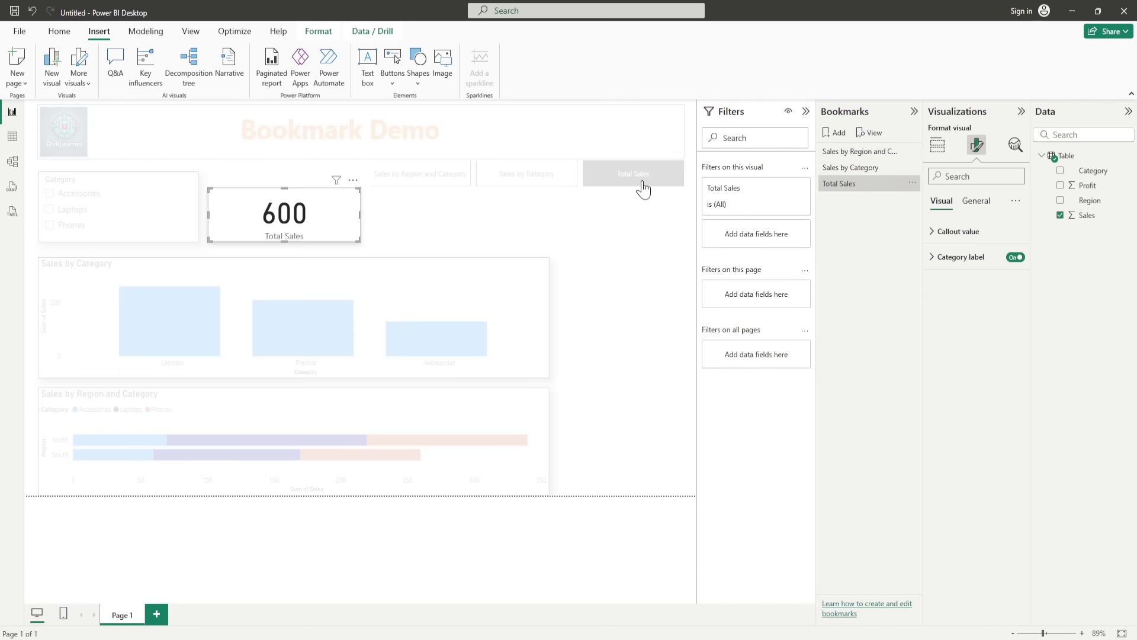
pyautogui.keyDown('ctrl'); pyautogui.click(492, 185); pyautogui.keyUp('ctrl')
pyautogui.keyDown('ctrl'); pyautogui.click(439, 188); pyautogui.keyUp('ctrl')
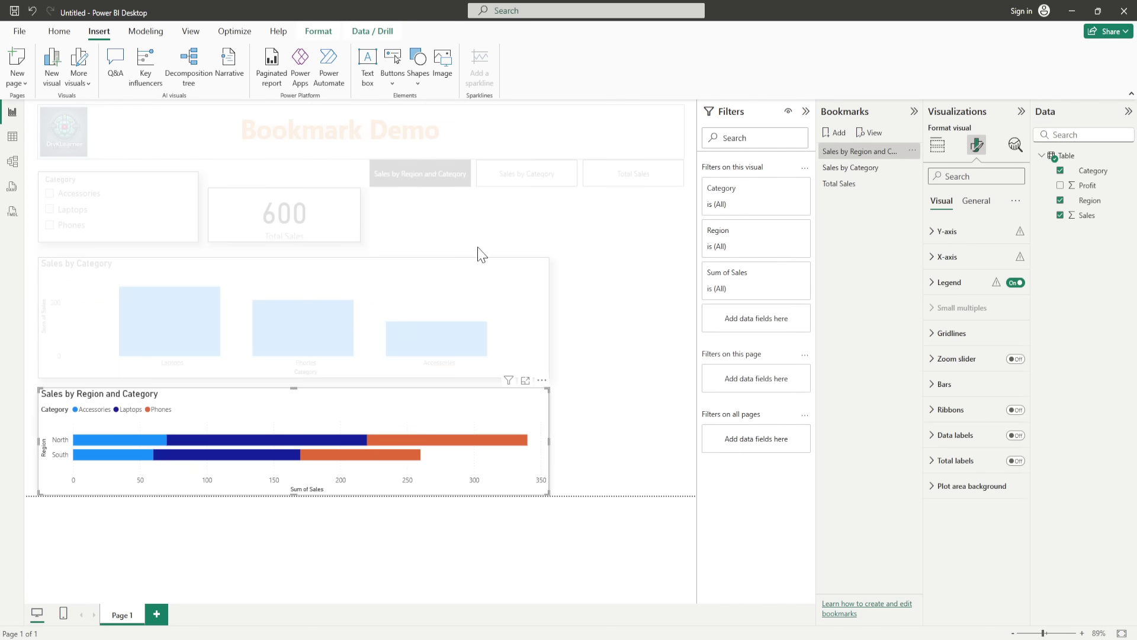
# Step: Examine the bookmark navigator's Bookmarks and Style formatting options, including the Hover state
pyautogui.click(581, 185)
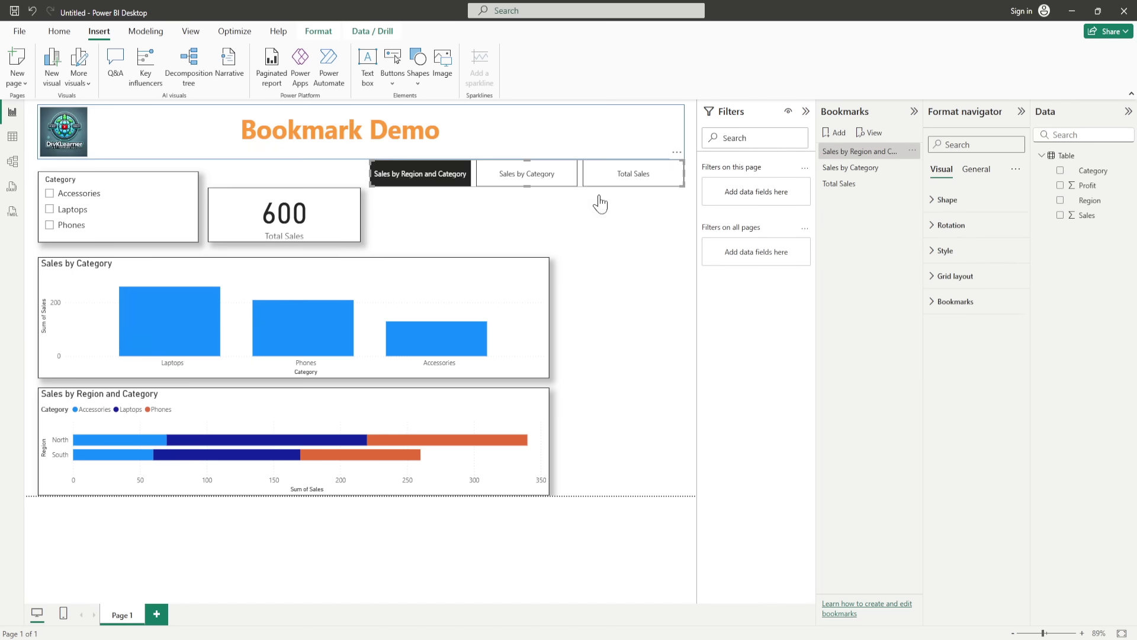
pyautogui.click(933, 309)
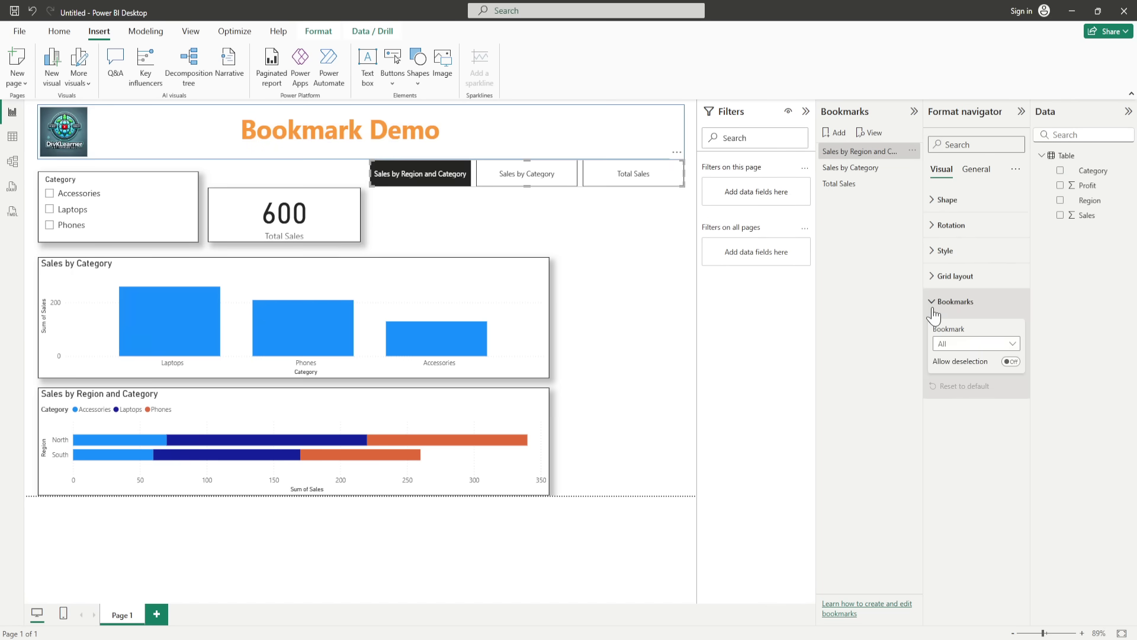
pyautogui.click(934, 305)
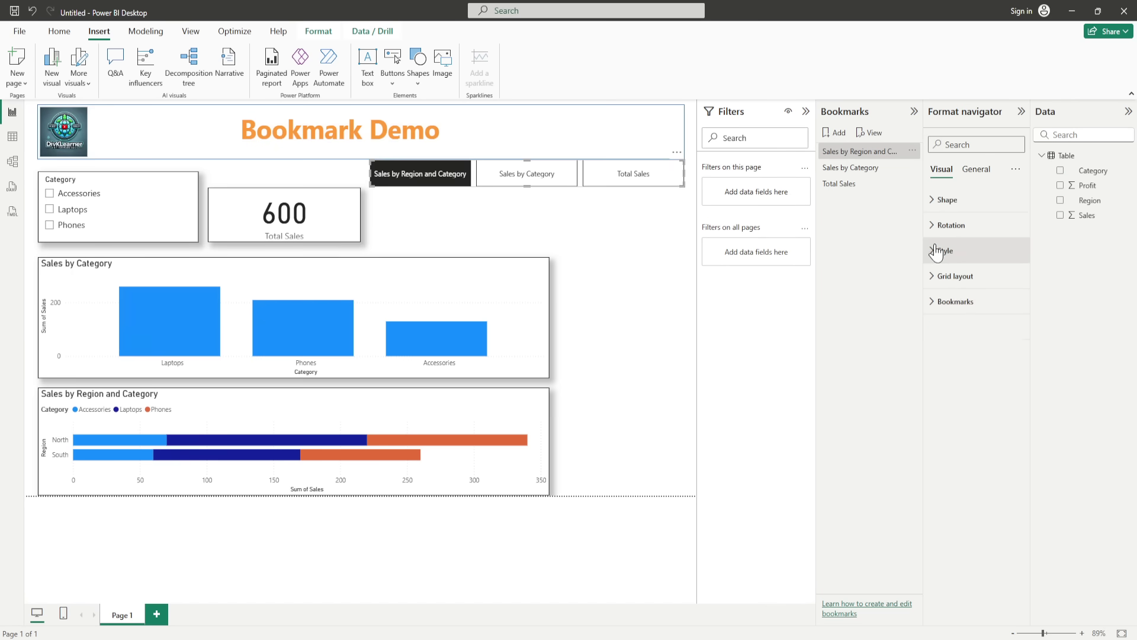
pyautogui.click(936, 251)
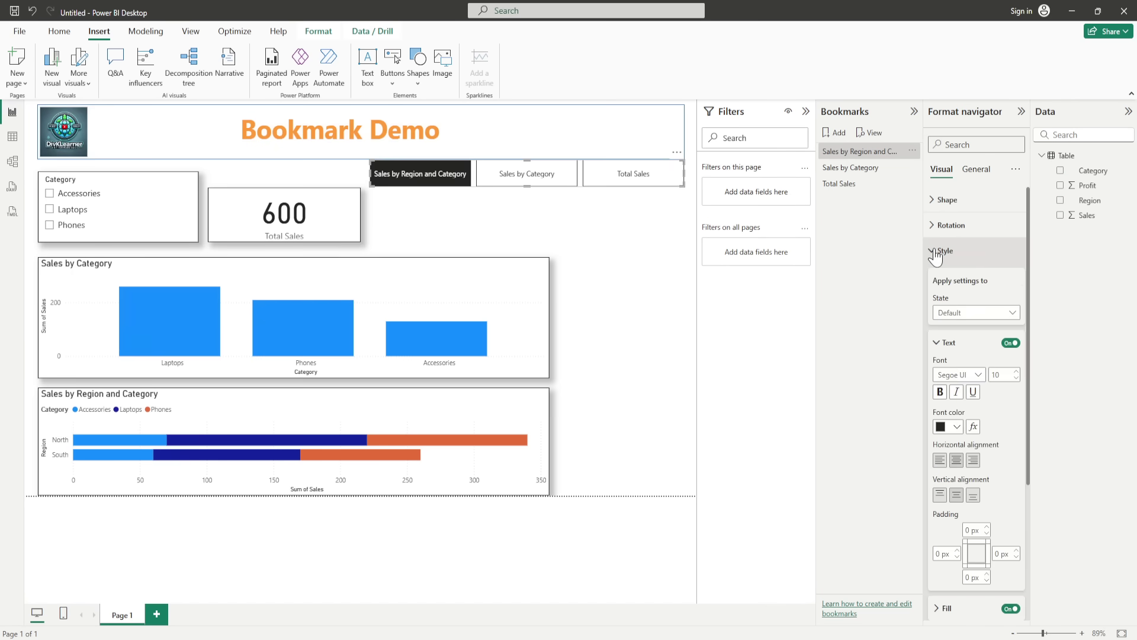
pyautogui.click(1010, 313)
pyautogui.click(968, 347)
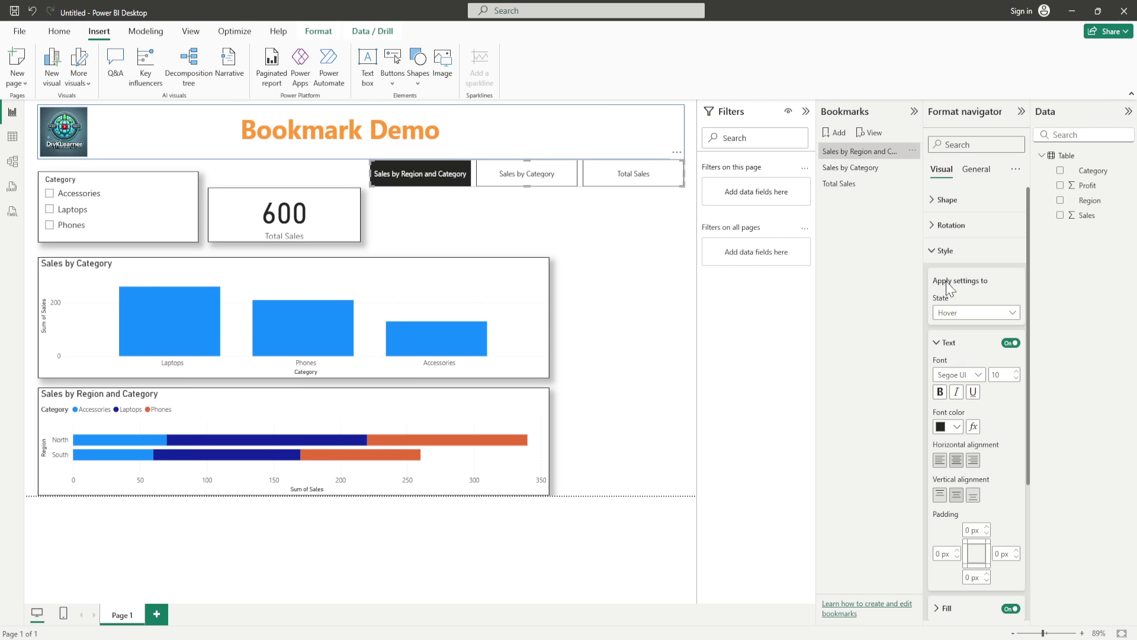
pyautogui.click(942, 250)
# Step: Try the Isosceles Triangle shape on the navigator's buttons and return them to Rectangle
pyautogui.click(942, 201)
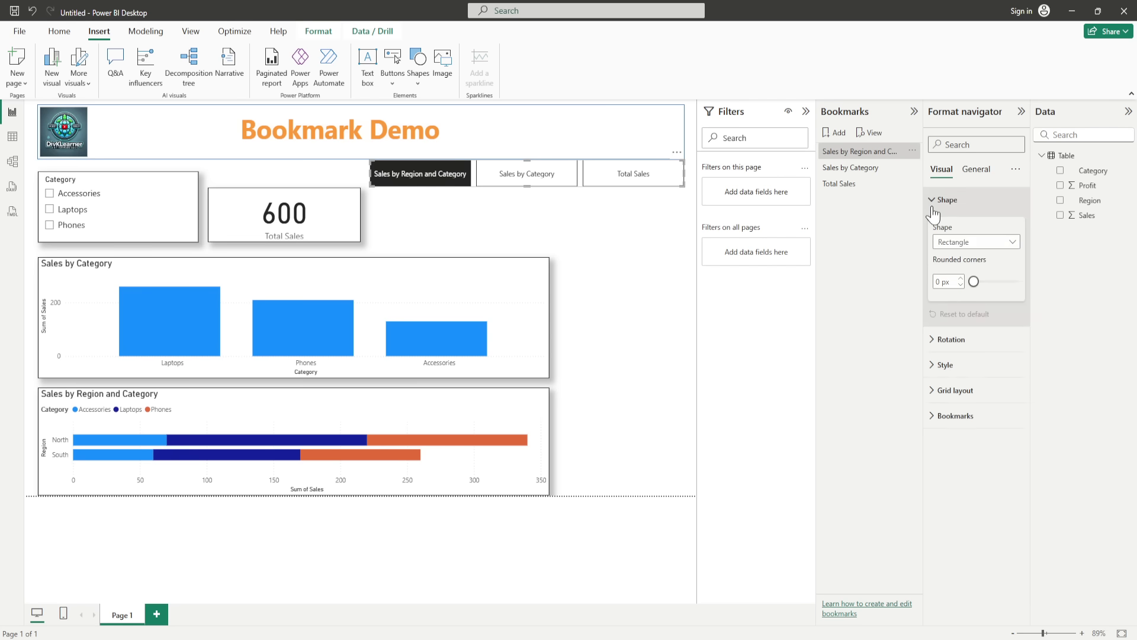
pyautogui.click(996, 244)
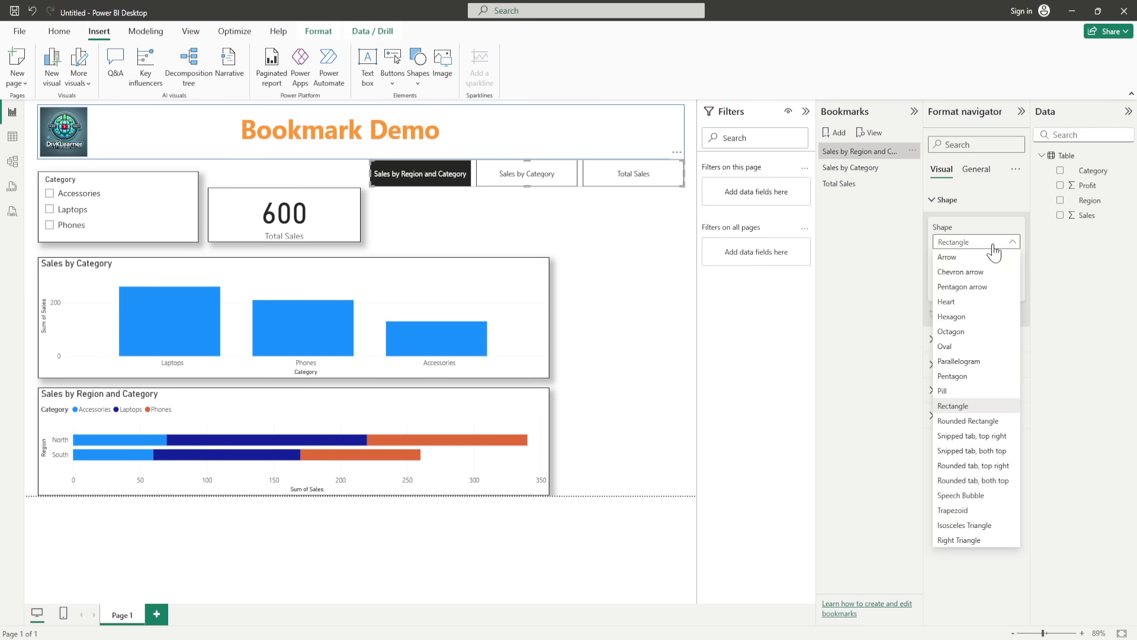
pyautogui.click(976, 526)
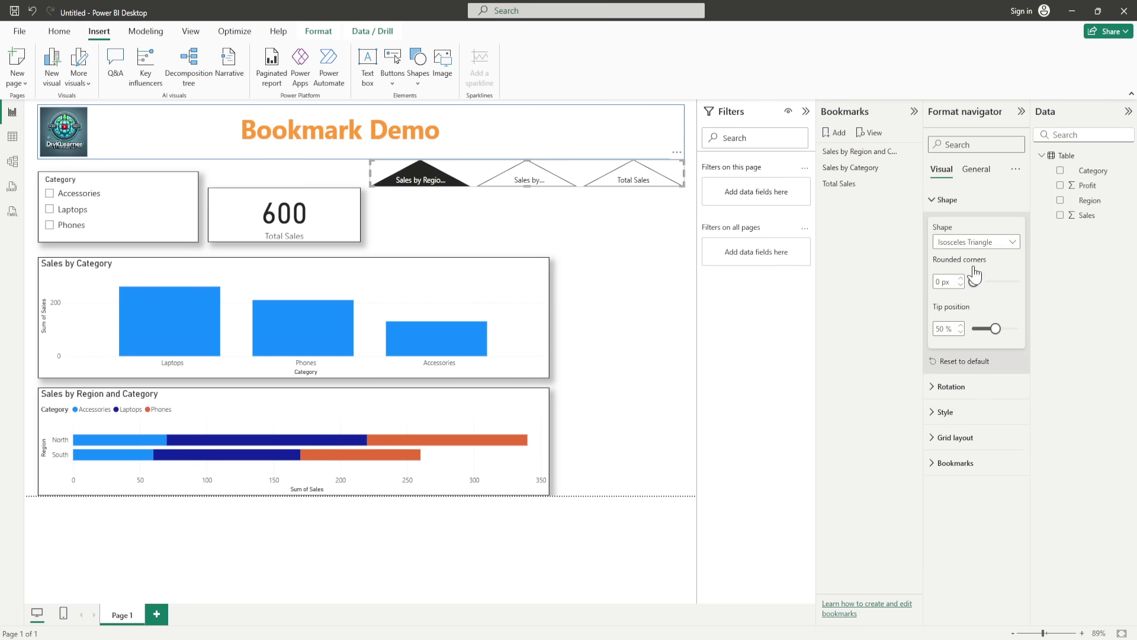
pyautogui.click(1001, 243)
pyautogui.click(952, 406)
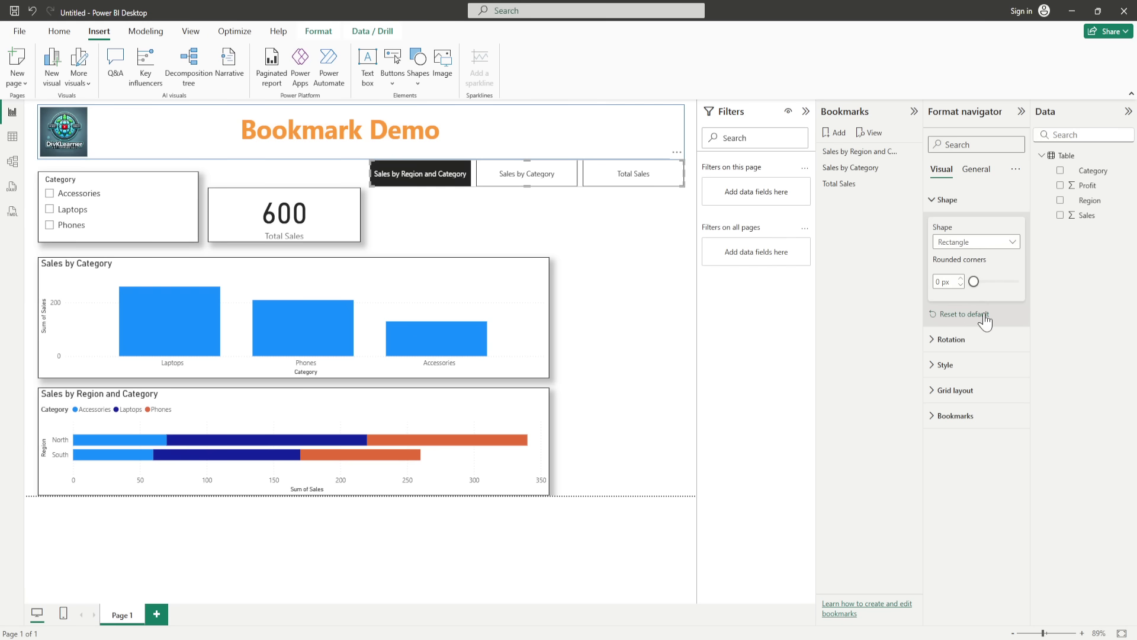
# Step: Insert a Bookmark button and place it below the navigator's Total Sales button
pyautogui.click(396, 92)
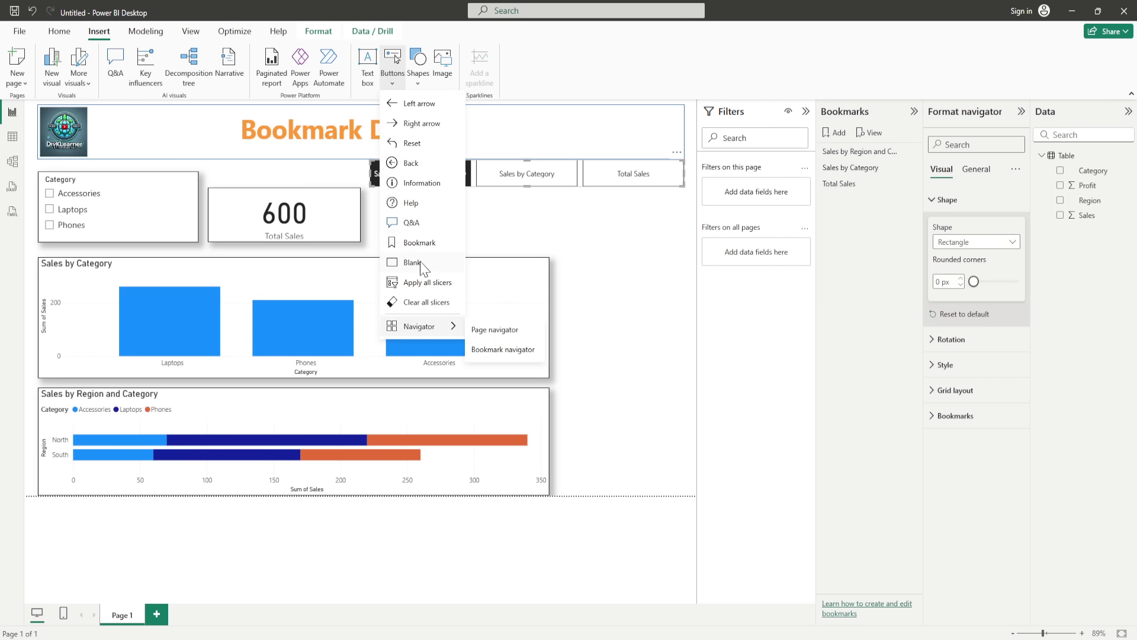
pyautogui.click(419, 242)
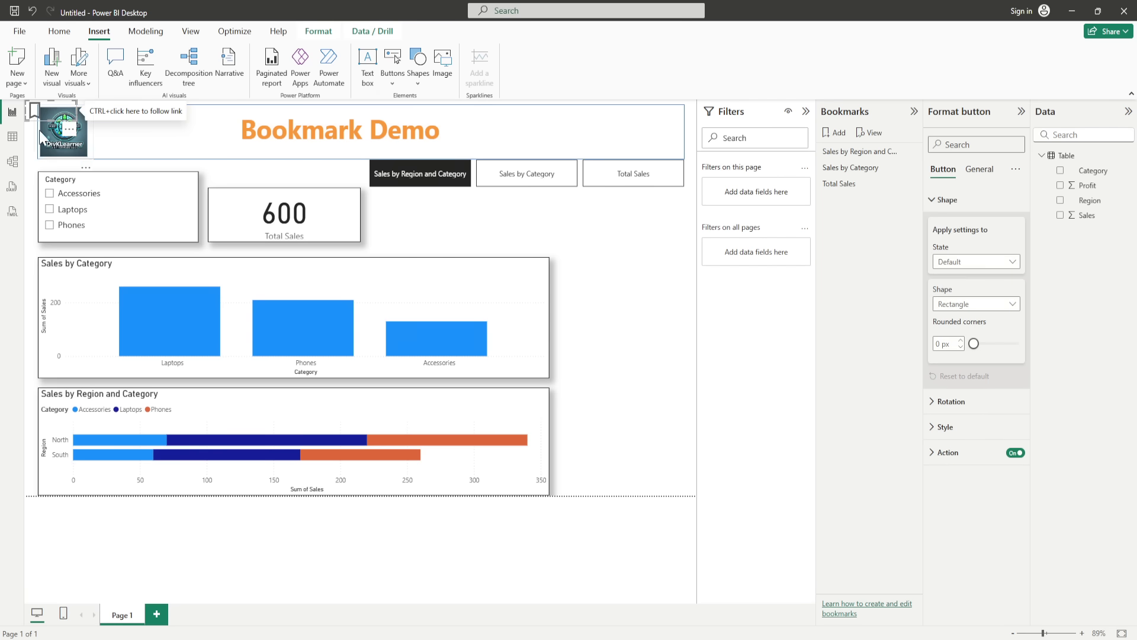
pyautogui.moveTo(57, 119); pyautogui.dragTo(664, 212)
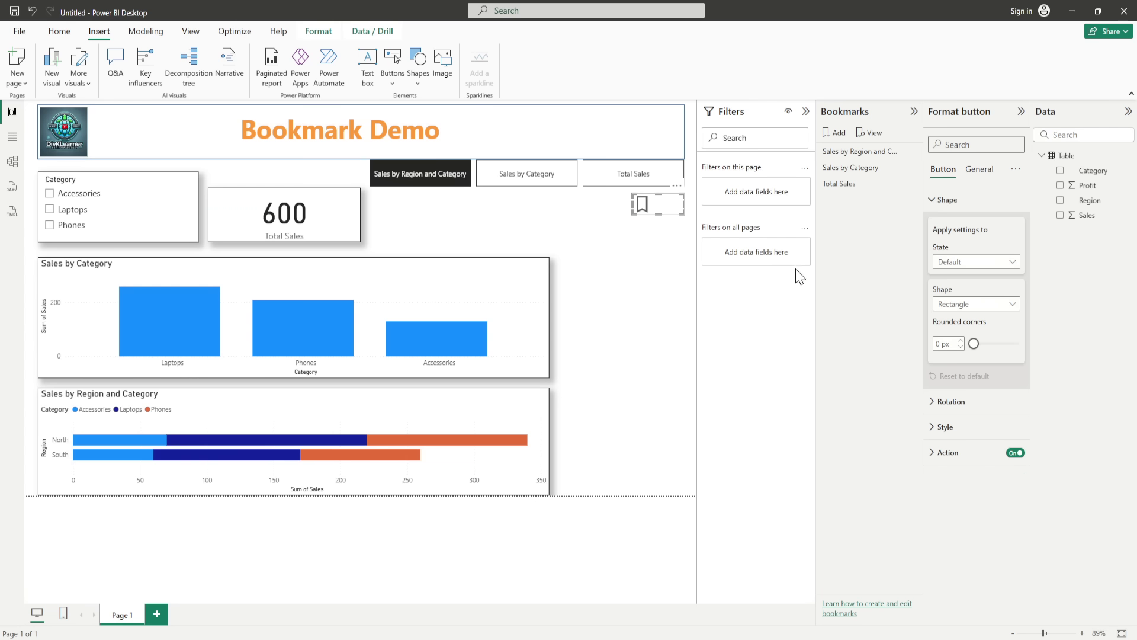
# Step: Assign the Sales by Region and Category bookmark to the new button's action
pyautogui.click(935, 456)
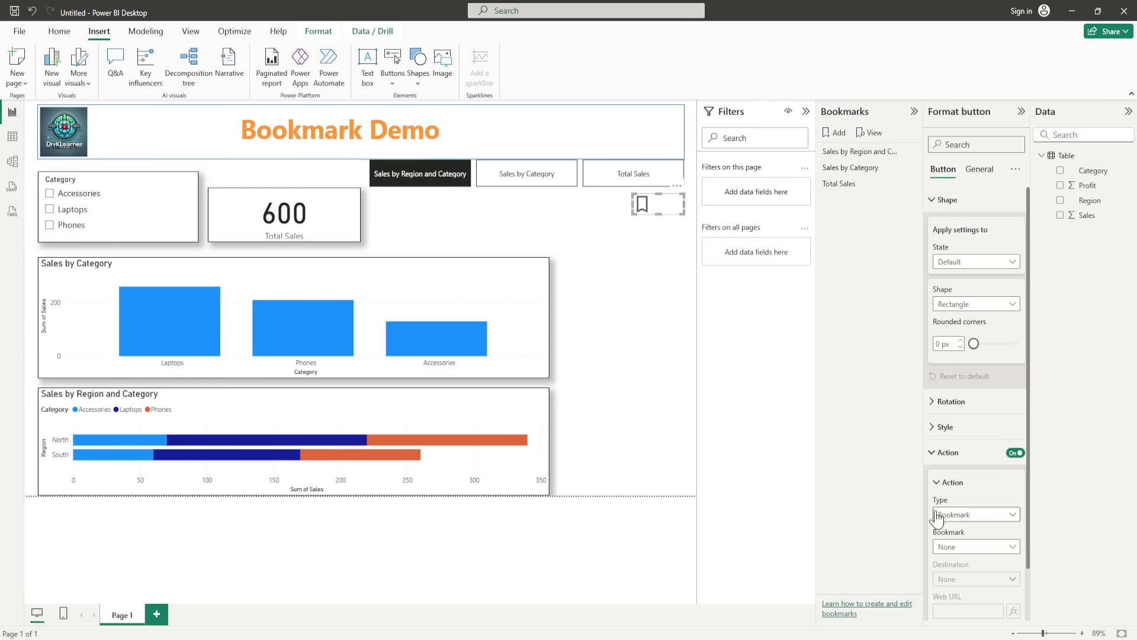
pyautogui.click(1012, 546)
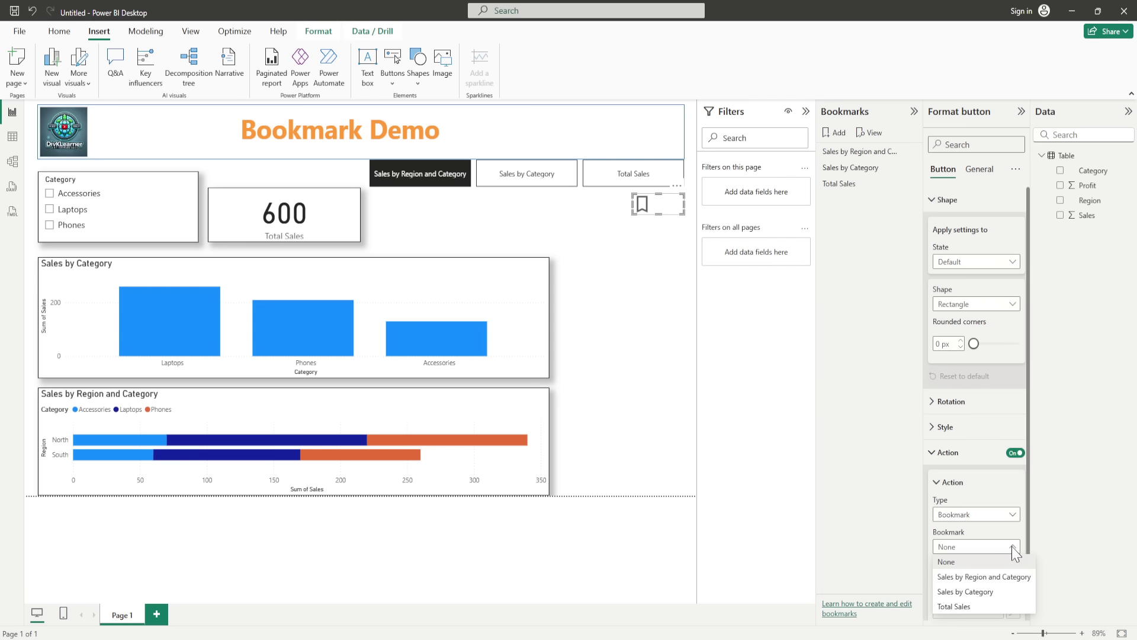
pyautogui.click(970, 578)
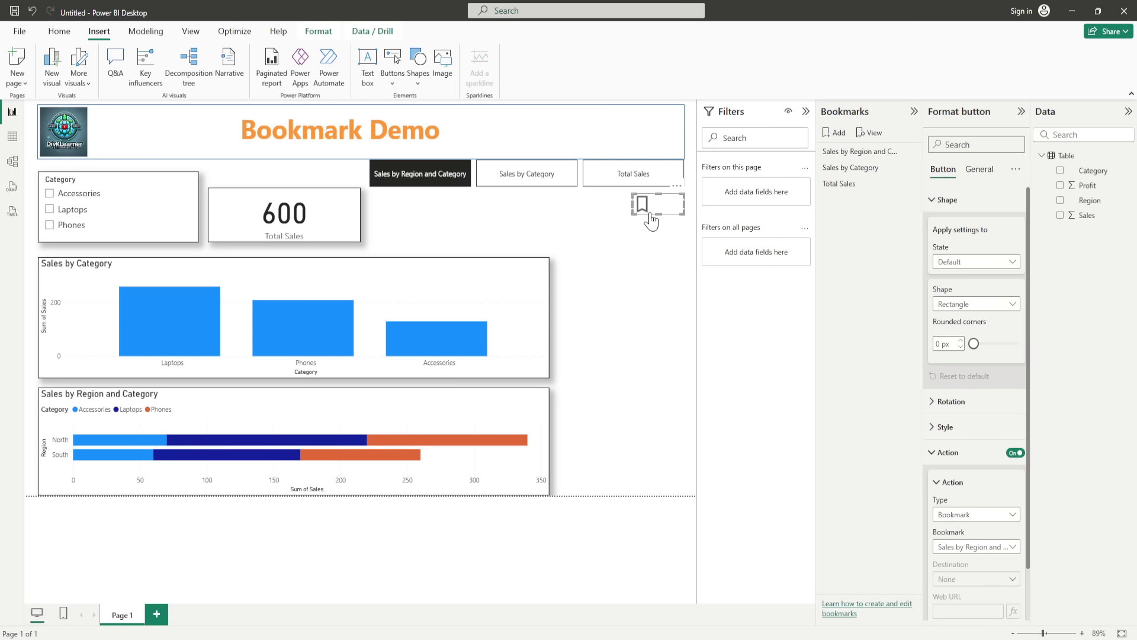
# Step: Apply Sales by Category from the navigator and test the Bookmark button by following its link
pyautogui.click(517, 185)
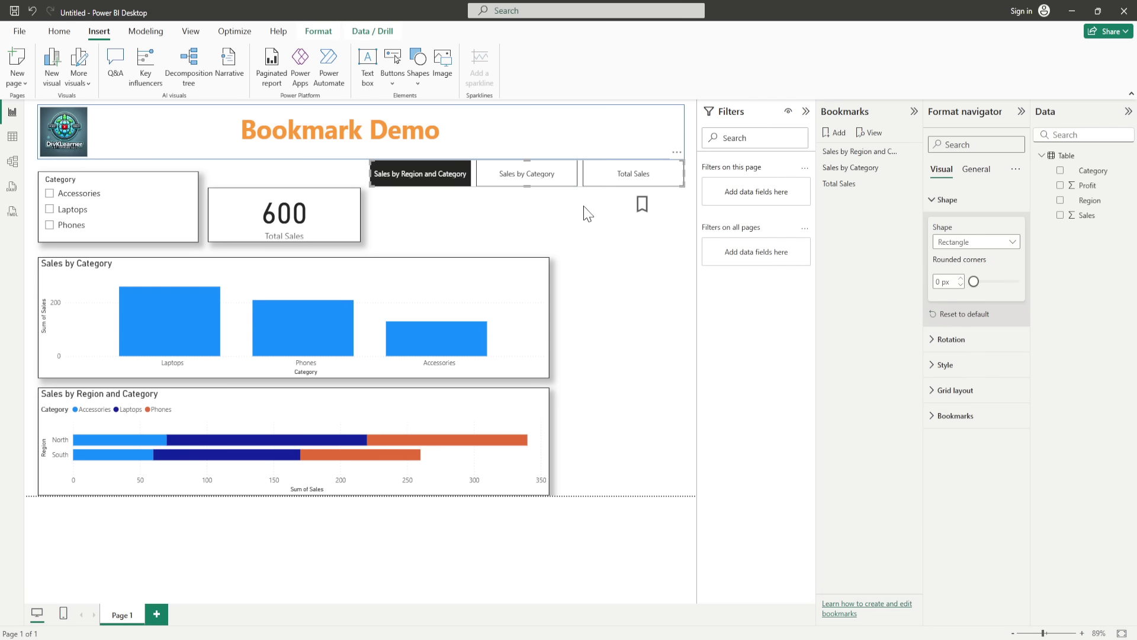
pyautogui.keyDown('ctrl'); pyautogui.click(537, 188); pyautogui.keyUp('ctrl')
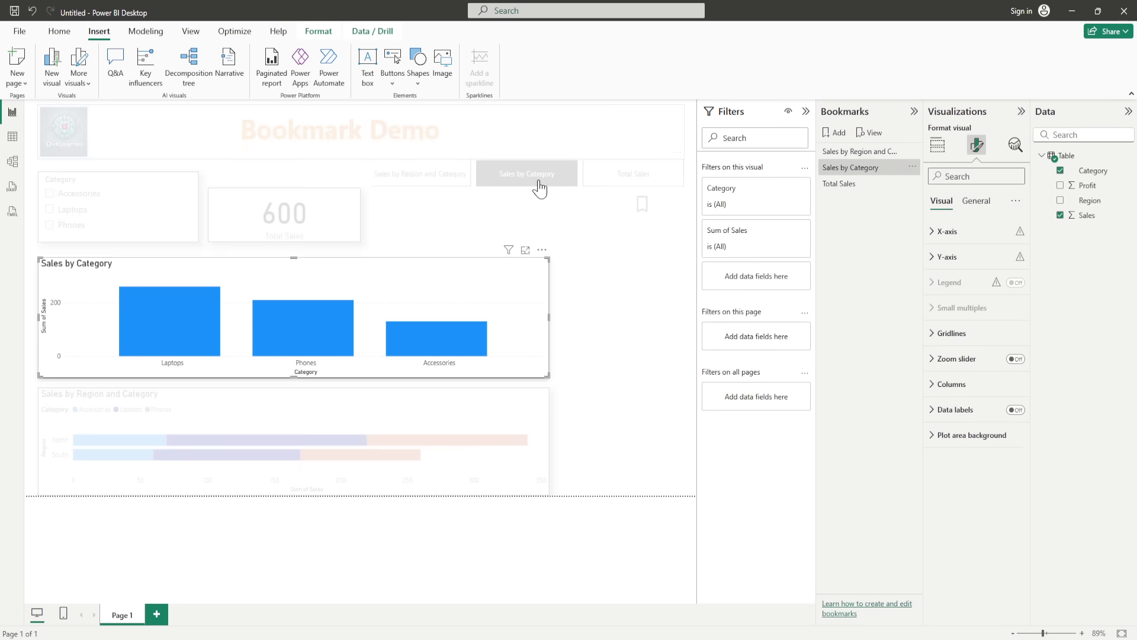
pyautogui.keyDown('ctrl'); pyautogui.click(662, 213); pyautogui.keyUp('ctrl')
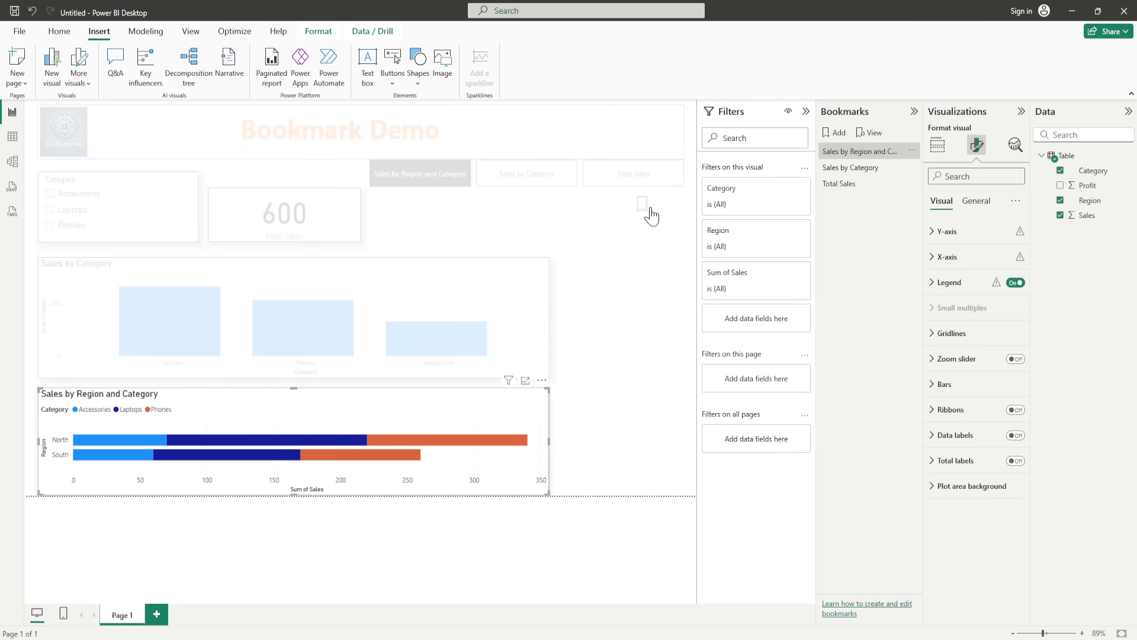
pyautogui.click(619, 237)
# Step: Review the Bookmark button's action settings and open the options of the Total Sales bookmark
pyautogui.click(642, 203)
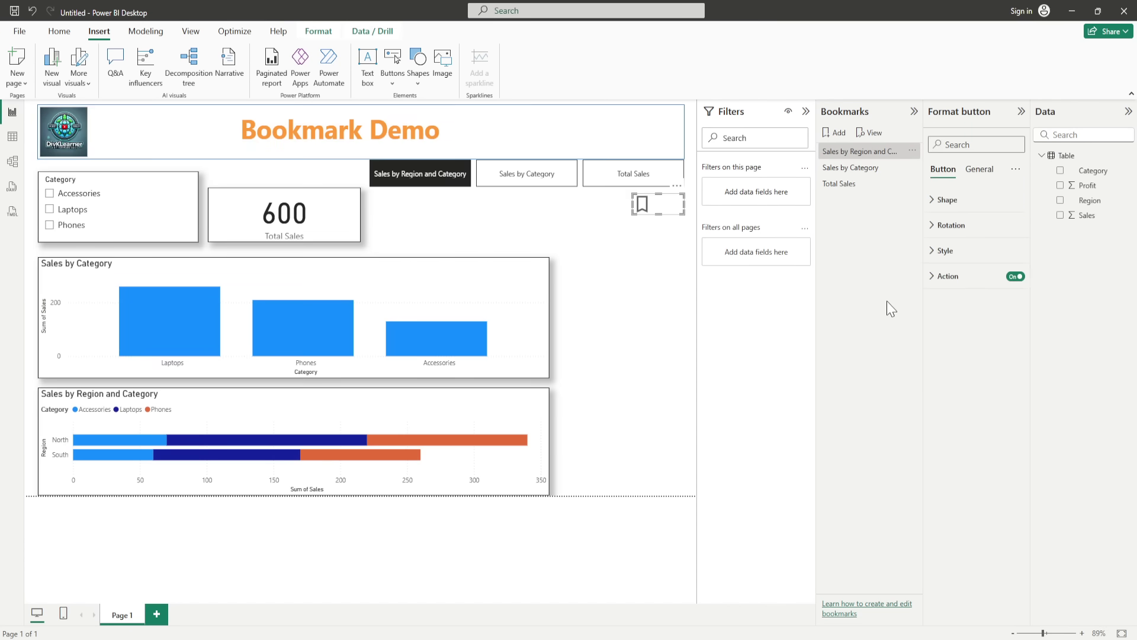
pyautogui.click(937, 277)
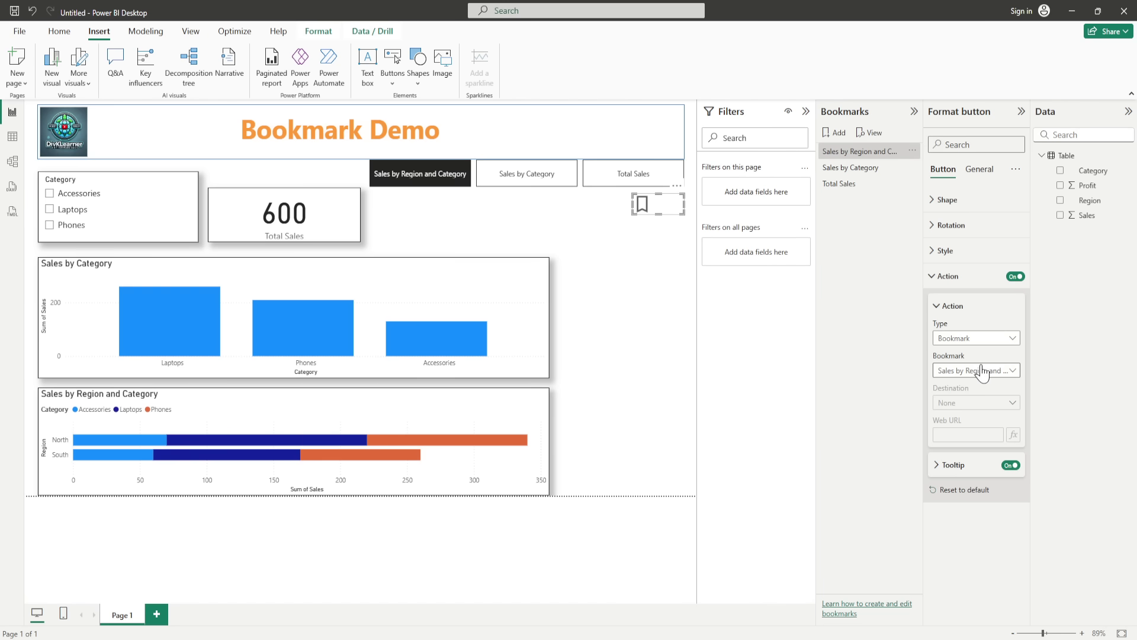
pyautogui.rightClick(911, 186)
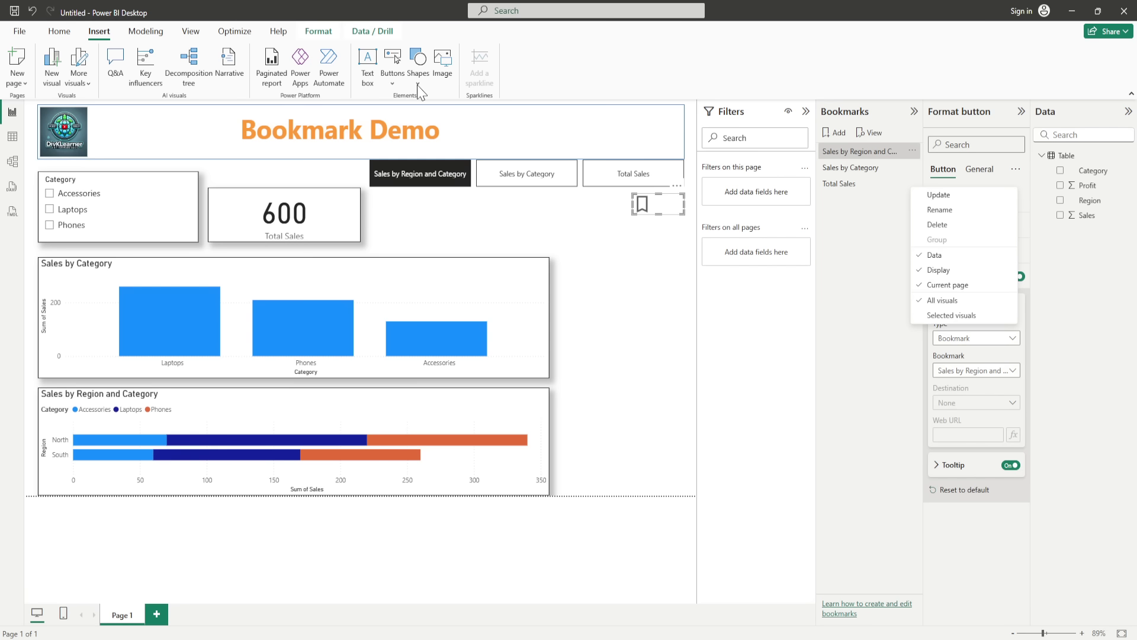
# Step: Insert a Blank button and place it below the existing Bookmark button
pyautogui.click(392, 86)
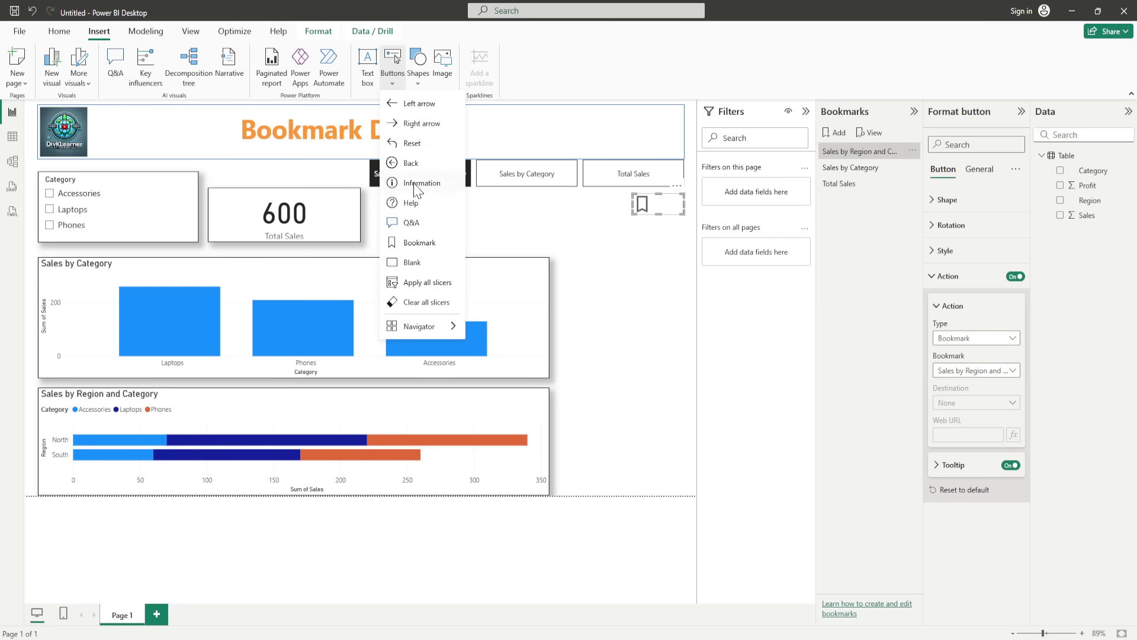
pyautogui.click(410, 263)
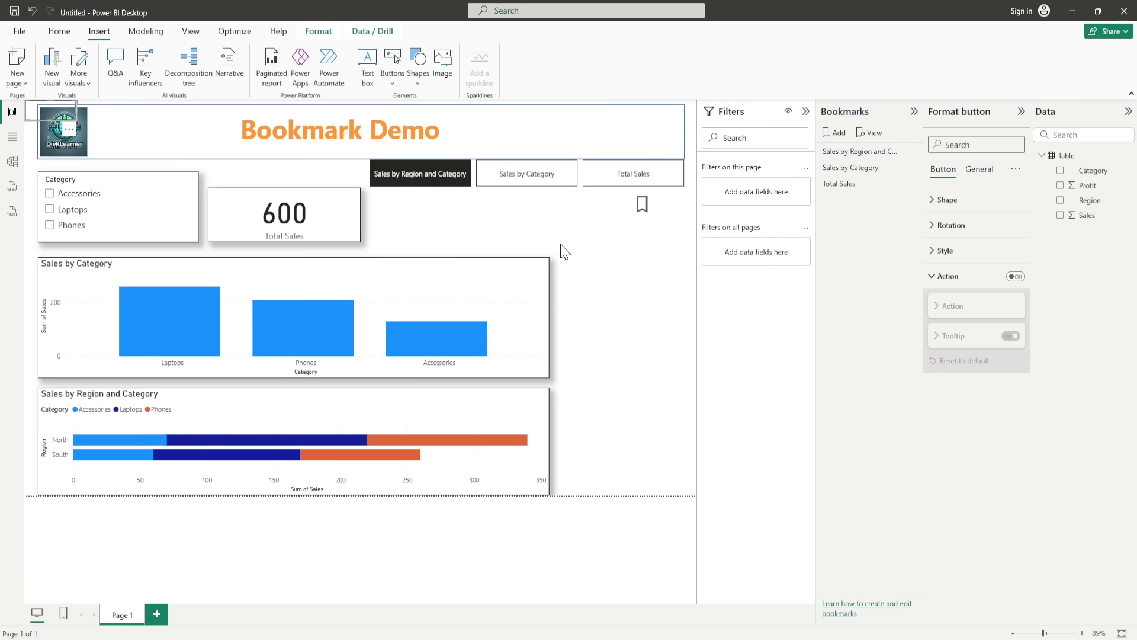
pyautogui.moveTo(59, 116); pyautogui.dragTo(666, 246)
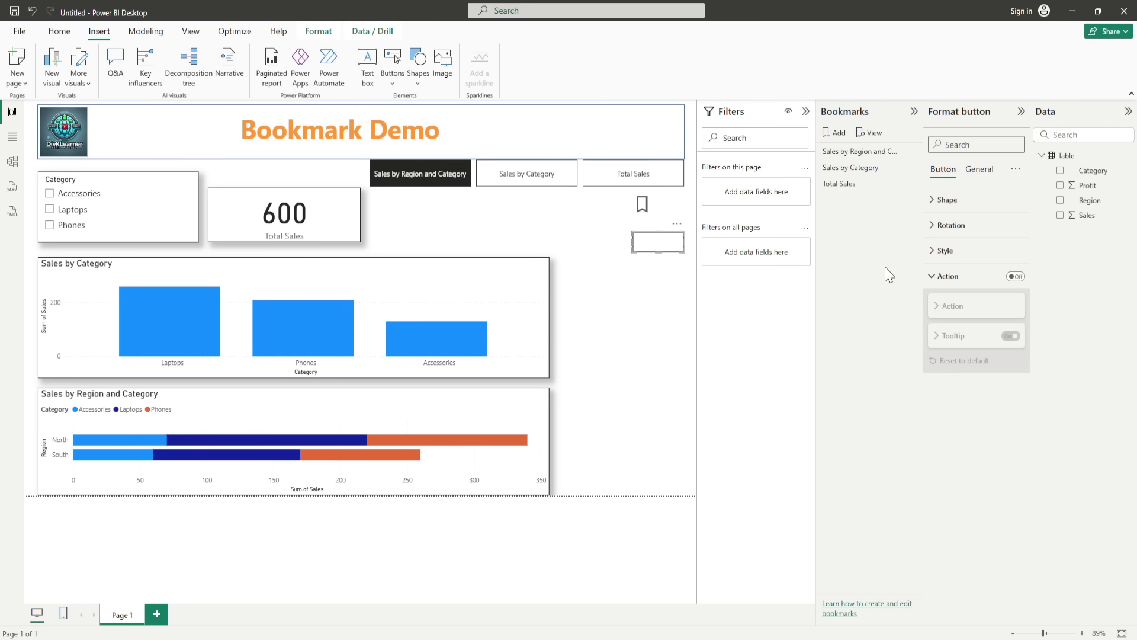
# Step: Enable the blank button's action with type Bookmark and assign the Sales by Category bookmark
pyautogui.click(1016, 276)
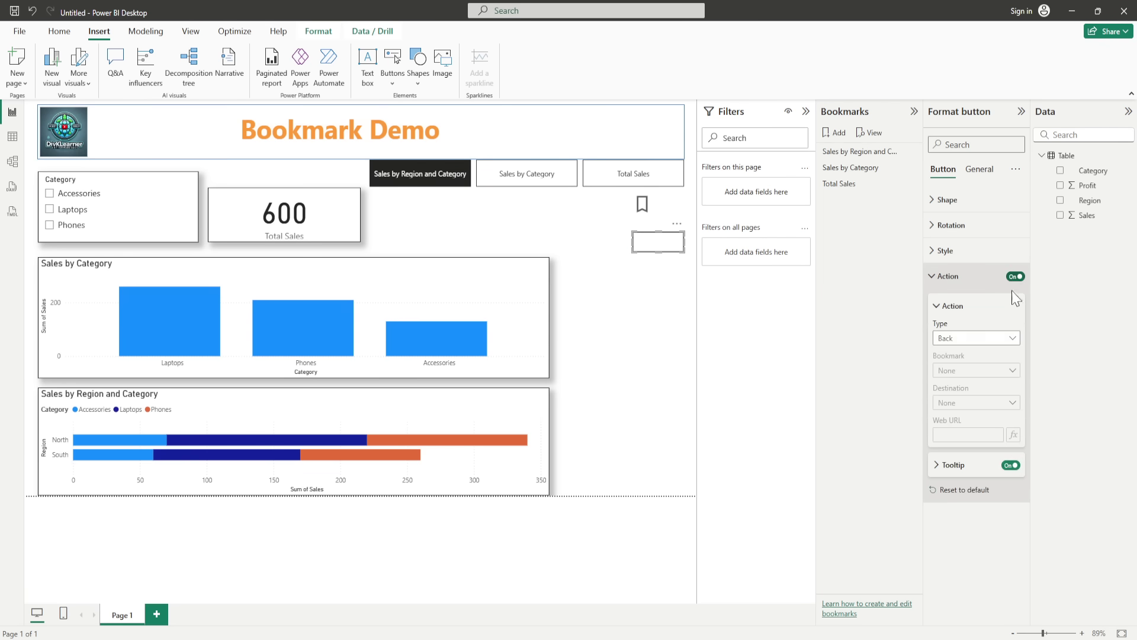
pyautogui.click(982, 338)
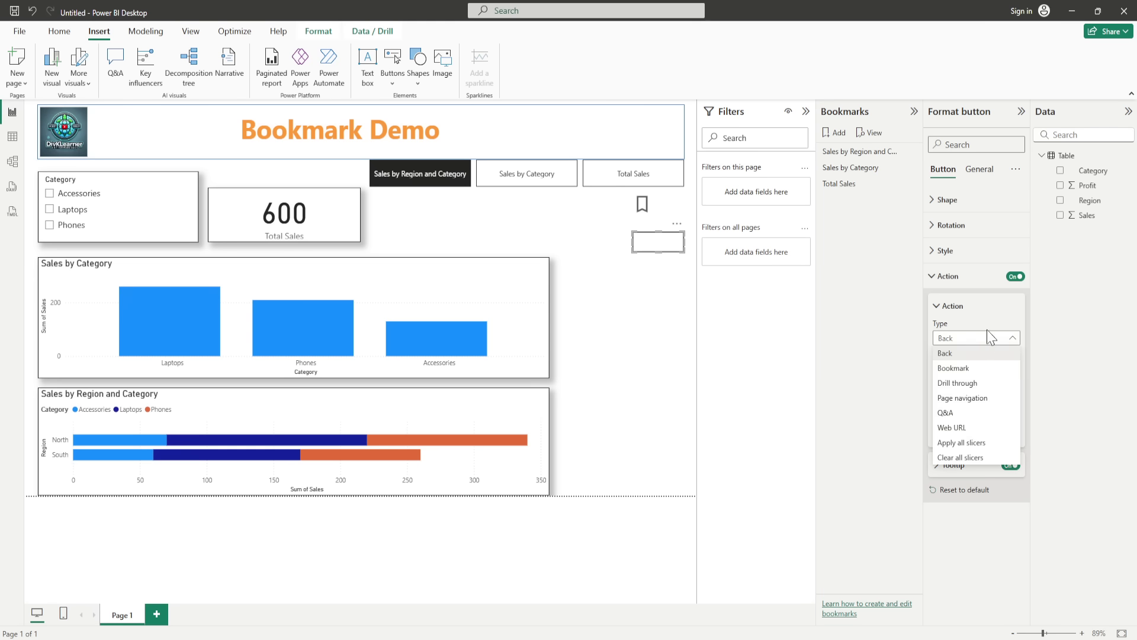
pyautogui.click(980, 368)
pyautogui.click(983, 372)
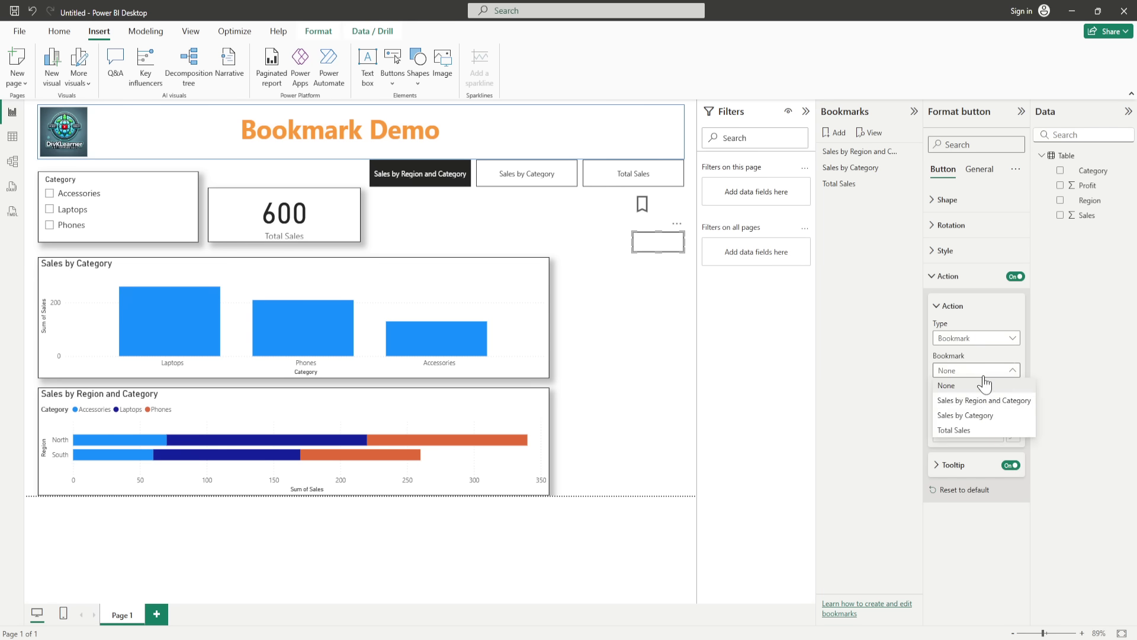
pyautogui.click(986, 416)
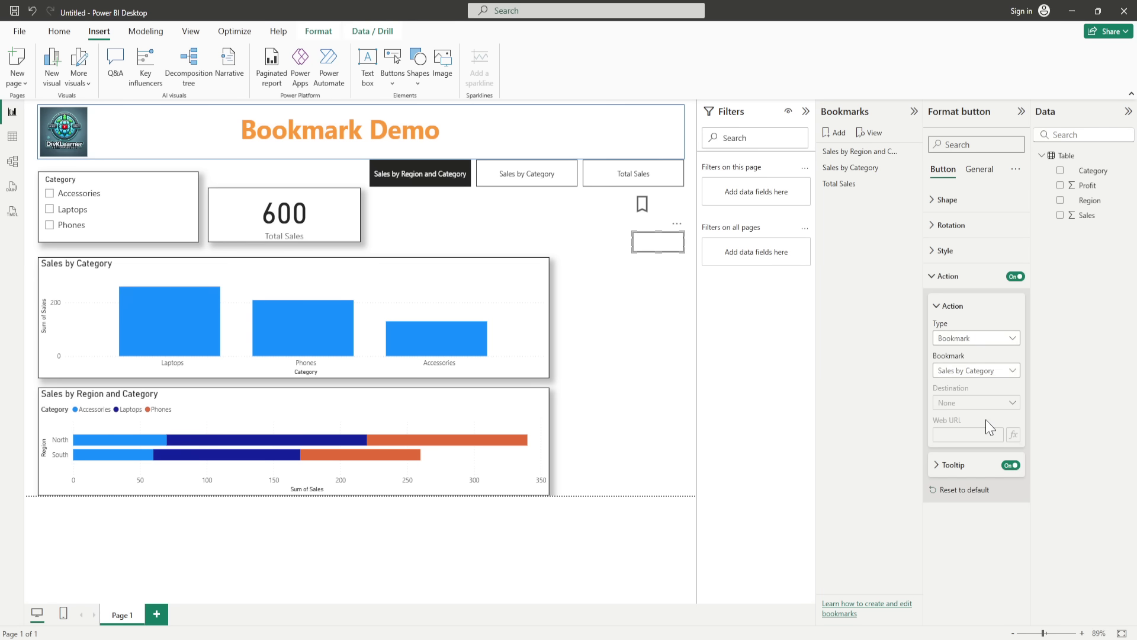
# Step: Turn on the blank button's text and label it "Sales by Category"
pyautogui.click(934, 276)
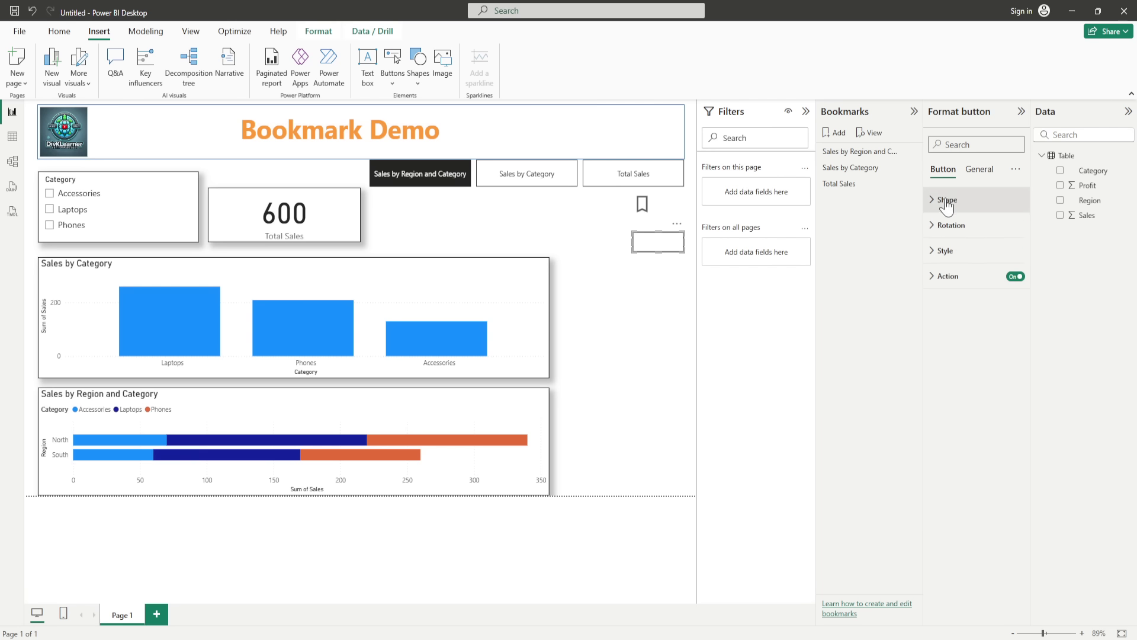
pyautogui.click(943, 250)
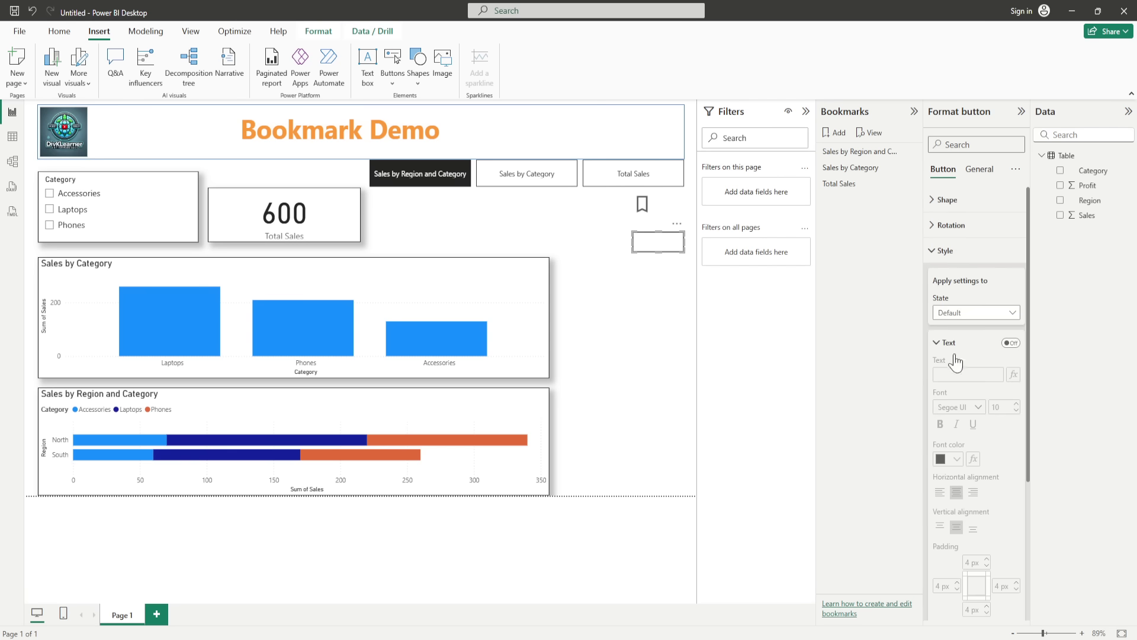
pyautogui.click(1010, 343)
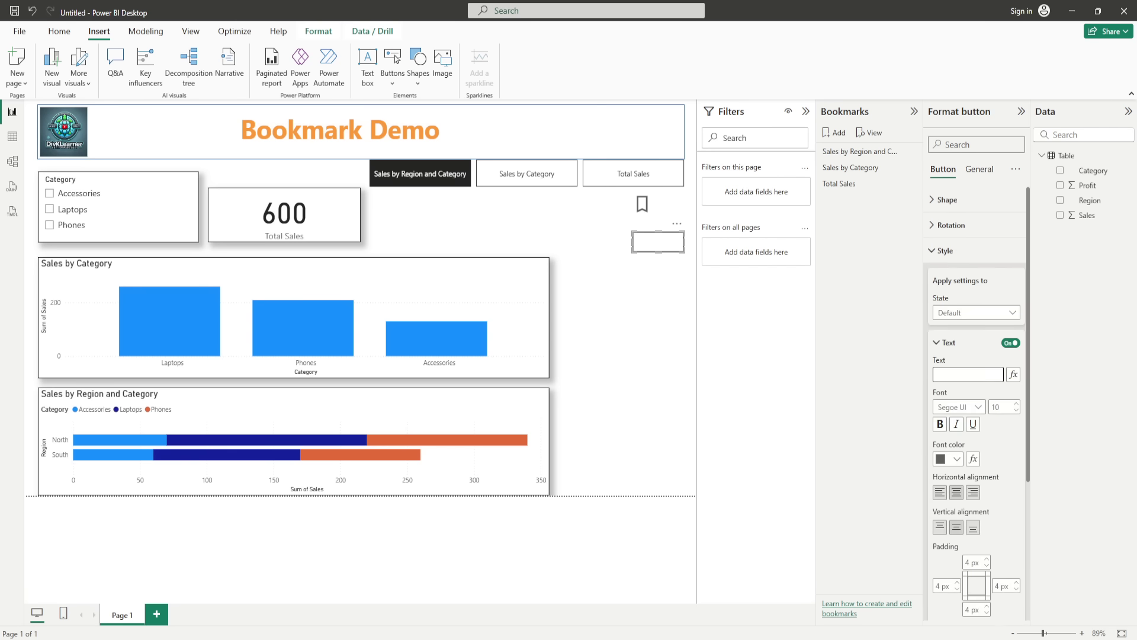
pyautogui.write('Sal3')
pyautogui.press('BackSpace')
pyautogui.write('es by Category')
# Step: Turn on text for the Bookmark button with the icon and label it "Sales by Region and Category"
pyautogui.click(652, 209)
pyautogui.click(1013, 343)
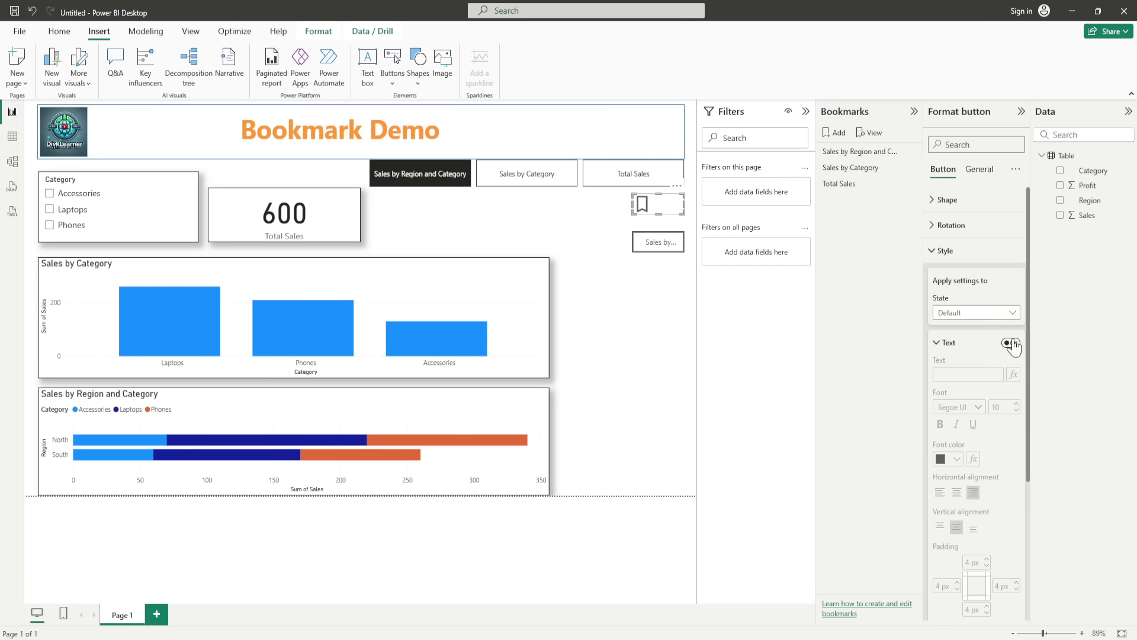
pyautogui.click(1011, 344)
pyautogui.click(962, 375)
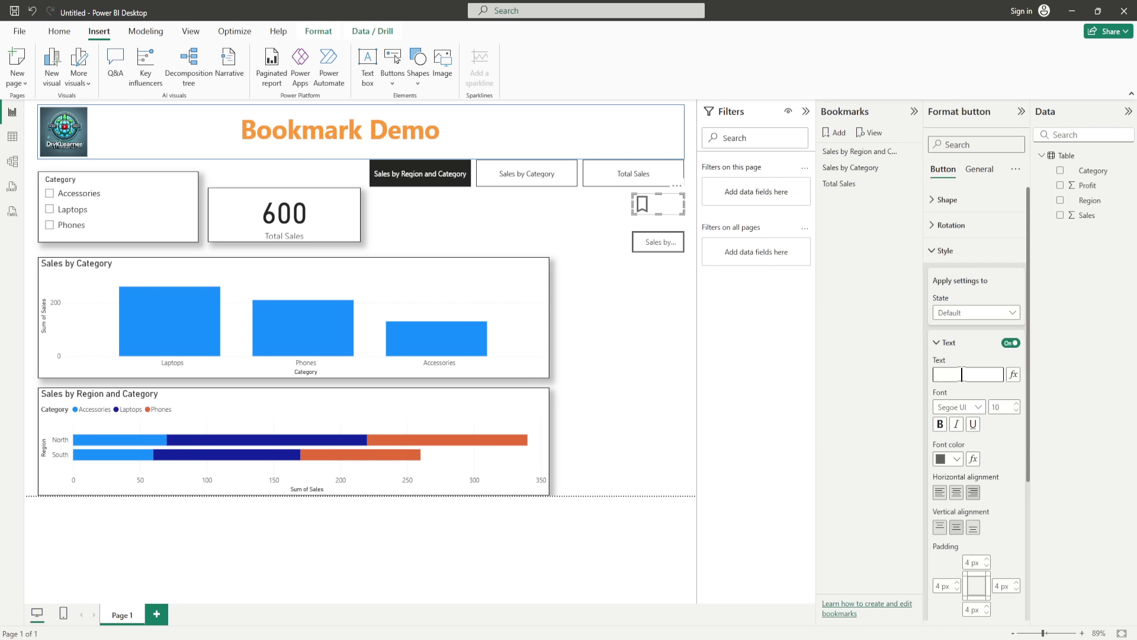
pyautogui.write('Sales by')
pyautogui.write(' Region and CA')
pyautogui.press('BackSpace')
pyautogui.write('ategory')
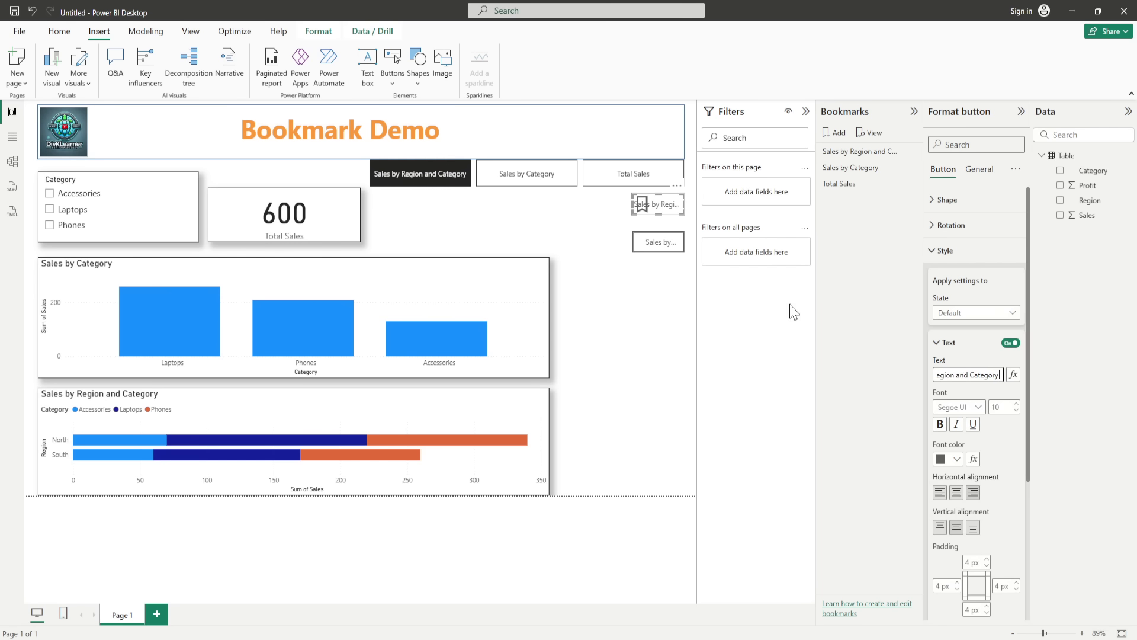
# Step: Widen the Sales by Region and Category button and the Sales by Category button to fit their full labels
pyautogui.click(602, 282)
pyautogui.click(640, 216)
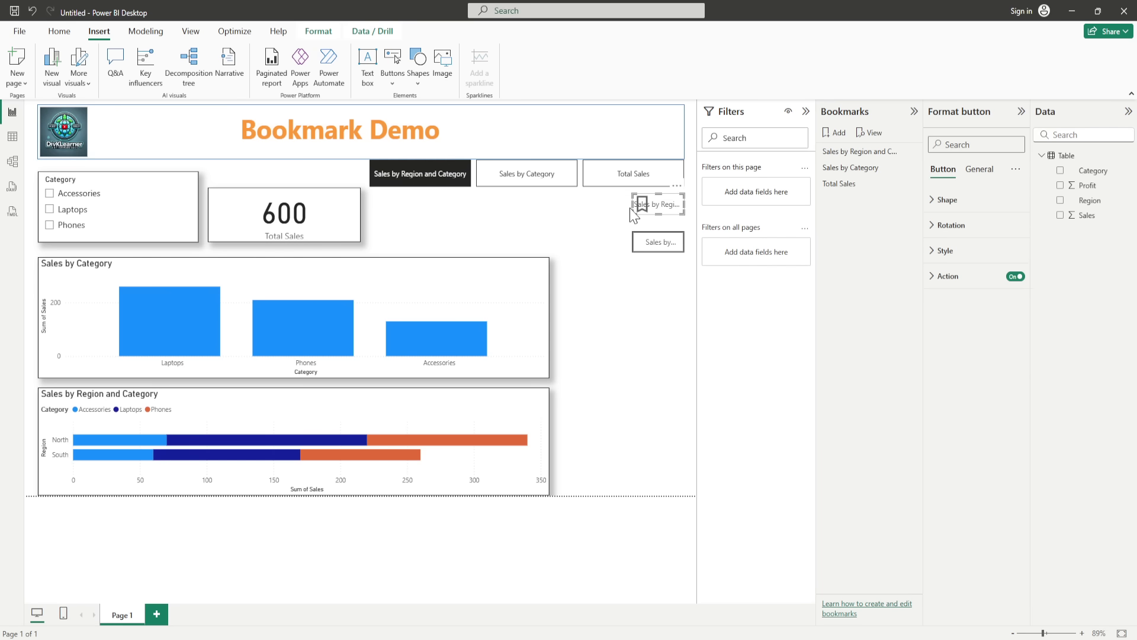
pyautogui.moveTo(633, 204); pyautogui.dragTo(579, 204)
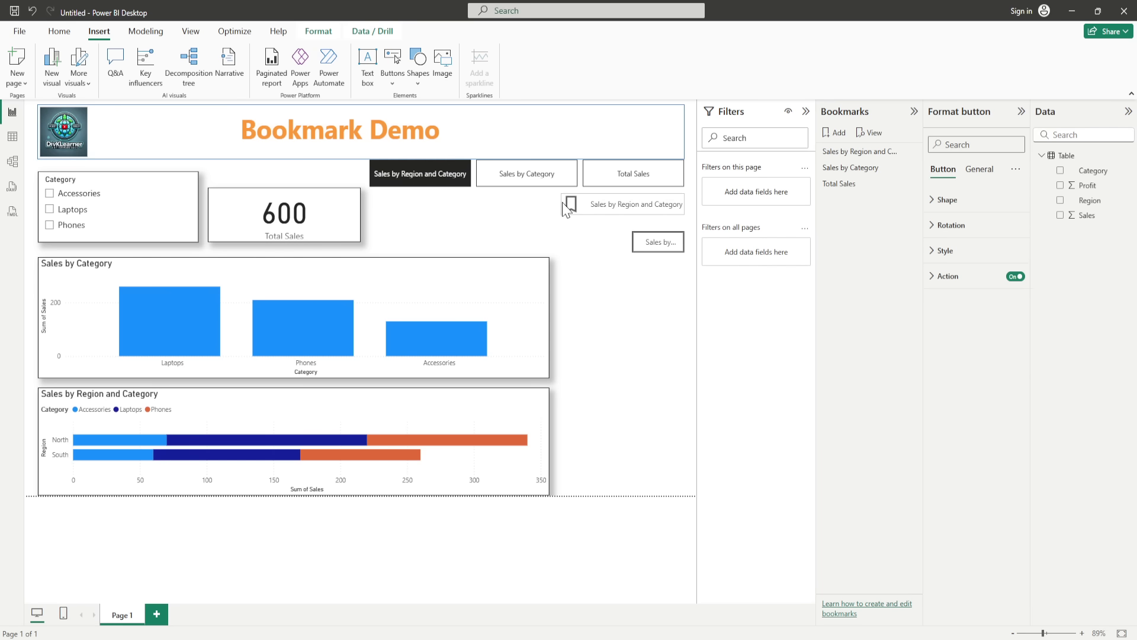
pyautogui.click(650, 244)
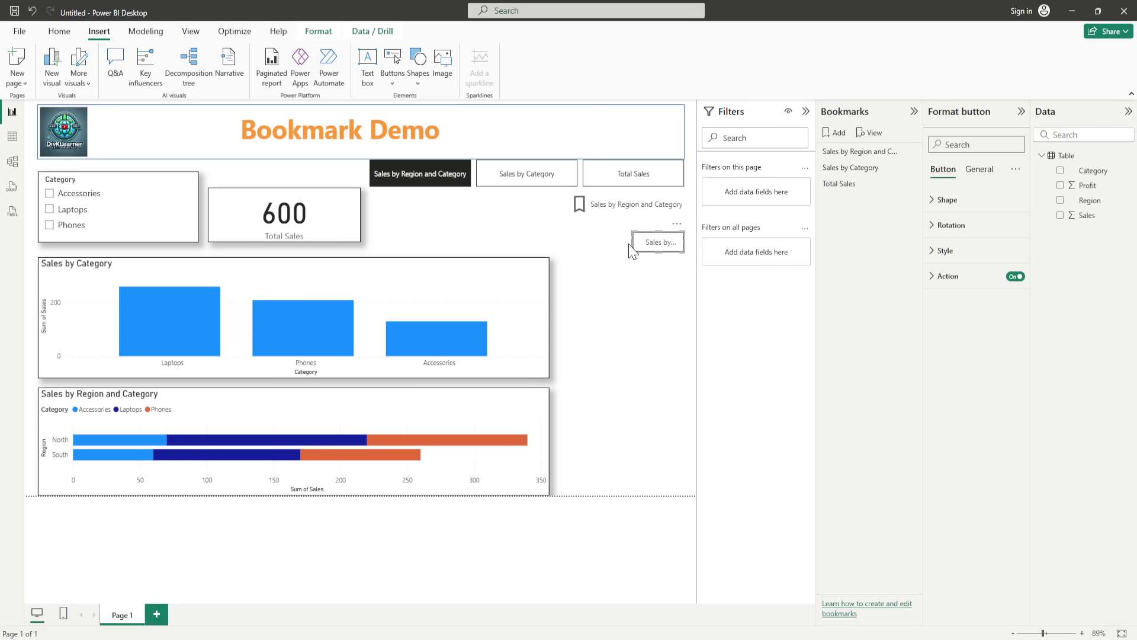
pyautogui.moveTo(628, 244); pyautogui.dragTo(579, 236)
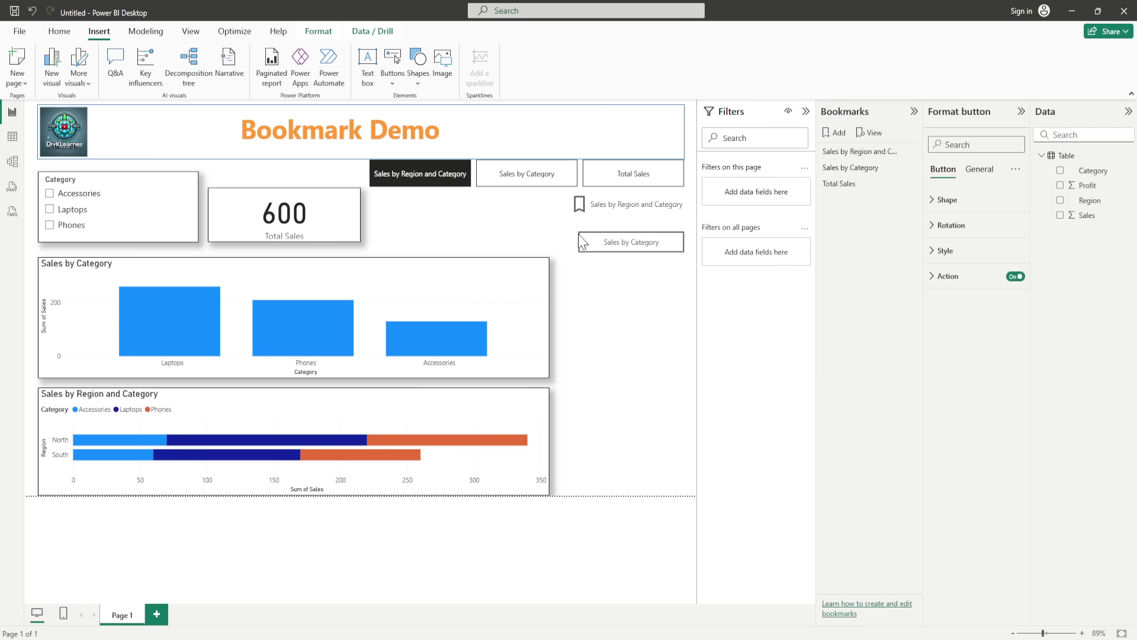
pyautogui.click(675, 305)
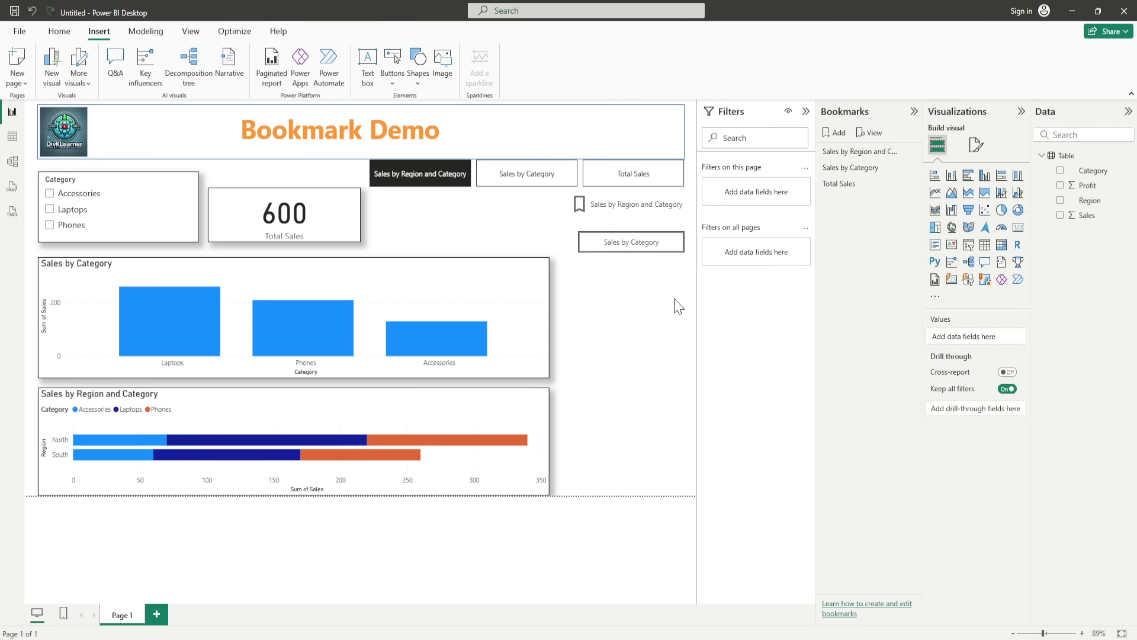
# Step: Test both bookmark buttons and the navigator's Sales by Category and Total Sales buttons, and clear the spotlight
pyautogui.keyDown('ctrl'); pyautogui.click(655, 252); pyautogui.keyUp('ctrl')
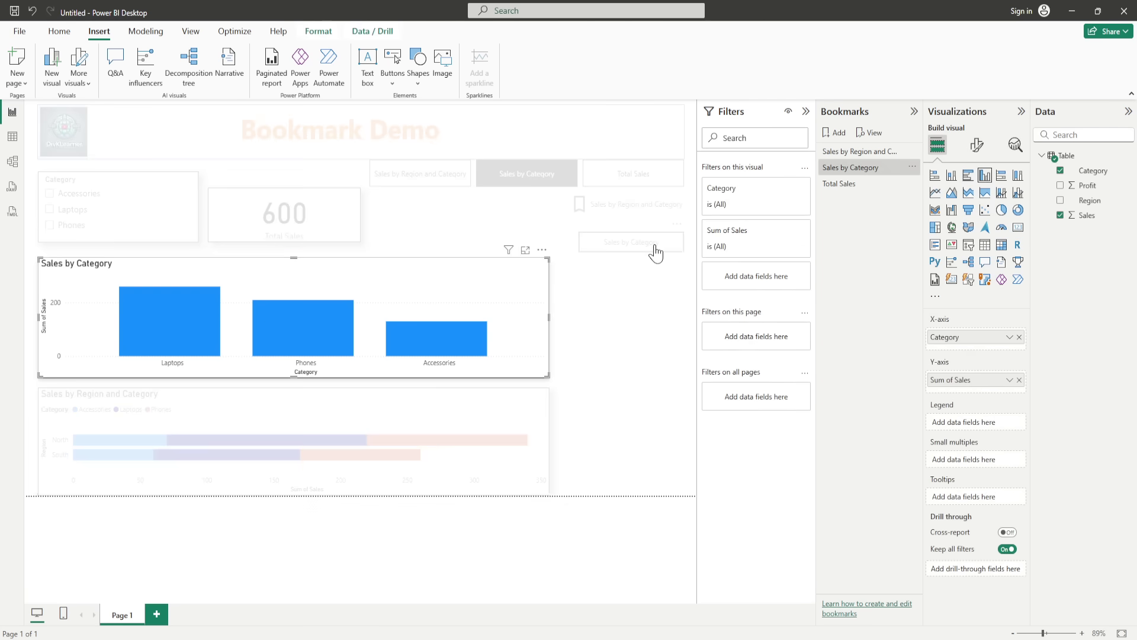
pyautogui.keyDown('ctrl'); pyautogui.click(634, 211); pyautogui.keyUp('ctrl')
pyautogui.keyDown('ctrl'); pyautogui.click(504, 183); pyautogui.keyUp('ctrl')
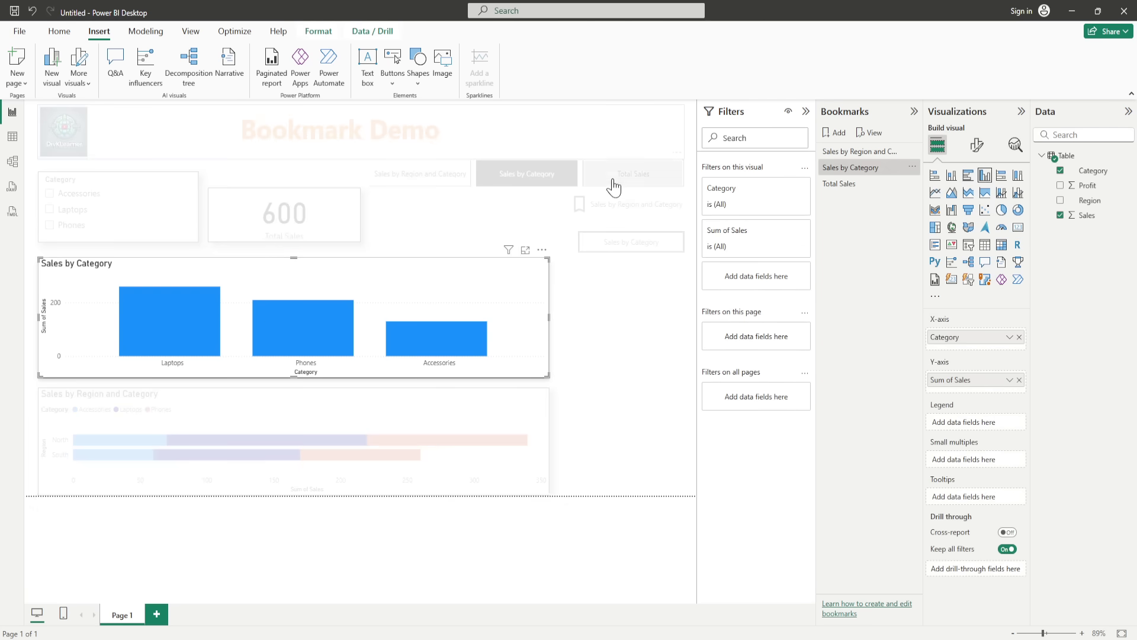
pyautogui.keyDown('ctrl'); pyautogui.click(604, 182); pyautogui.keyUp('ctrl')
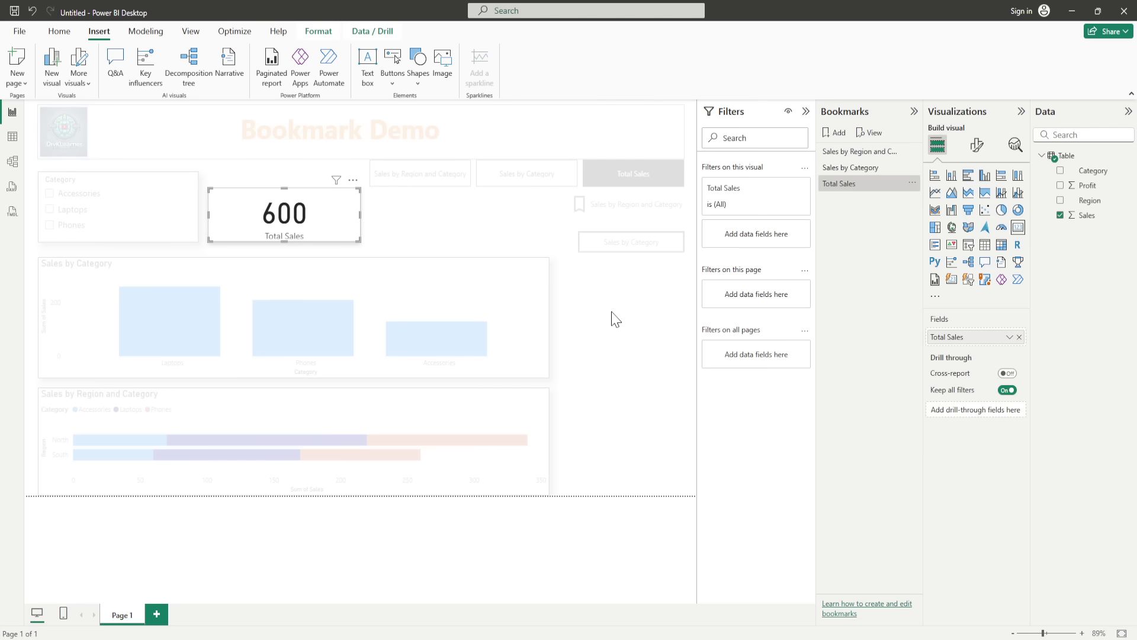
pyautogui.click(613, 320)
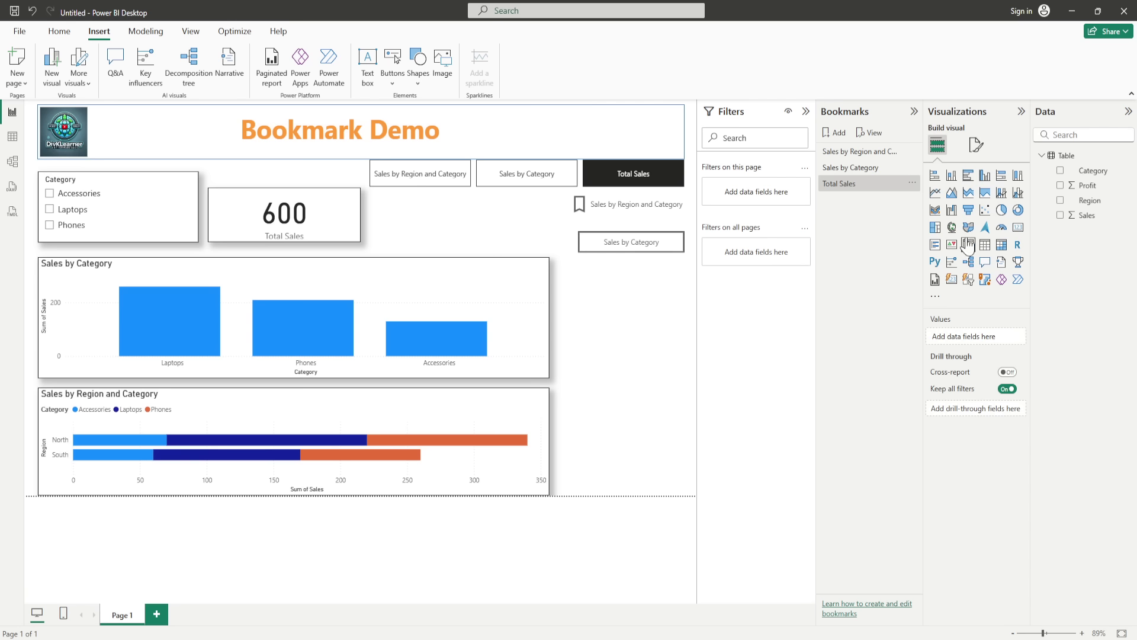
# Step: Preview the bookmarks in slideshow view, exit it, and review the navigator and the two bookmark buttons
pyautogui.click(871, 134)
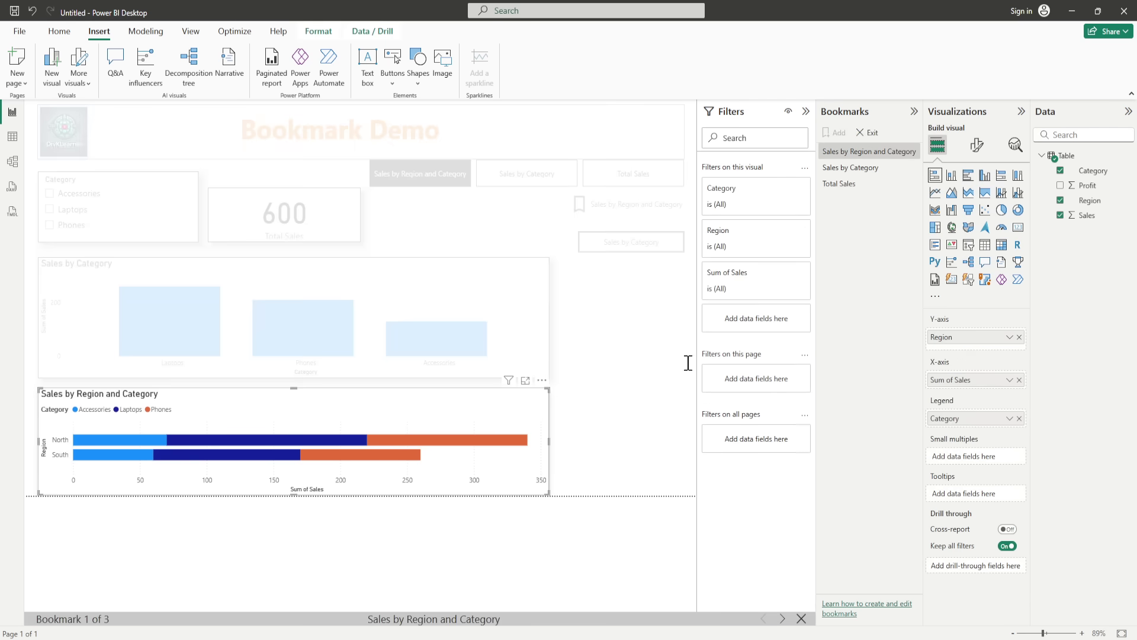
pyautogui.click(867, 133)
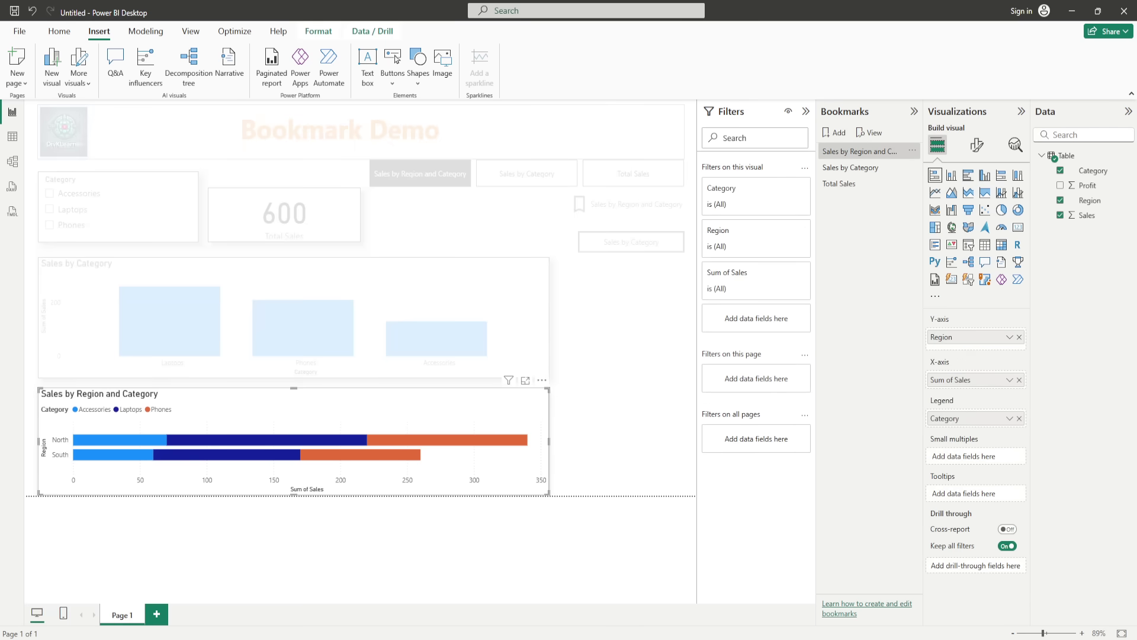
pyautogui.click(605, 182)
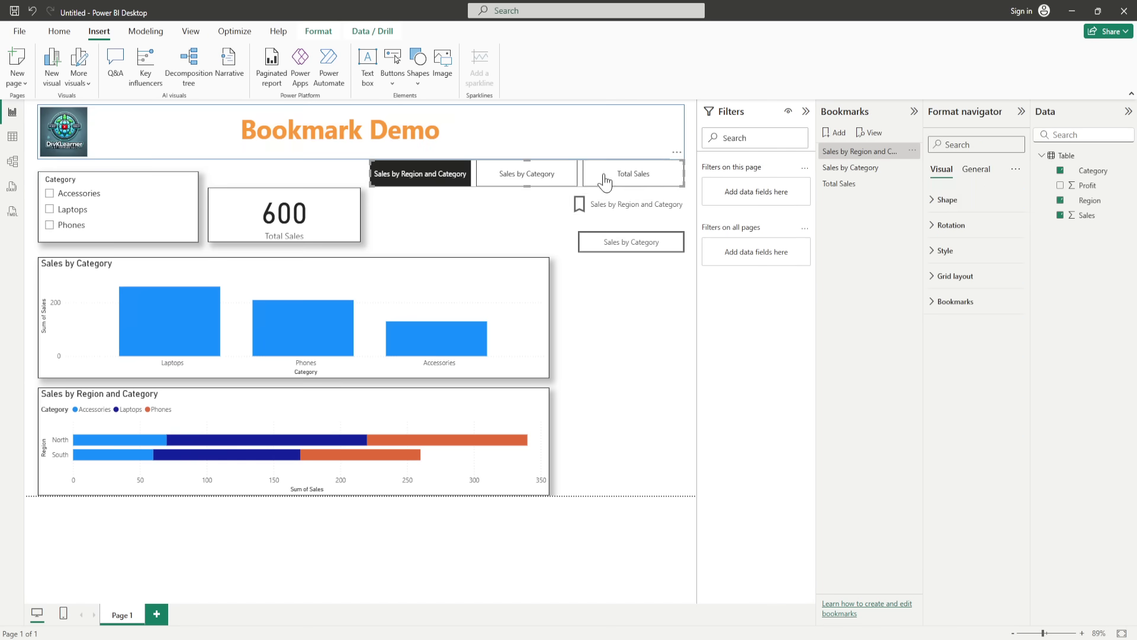
pyautogui.click(629, 208)
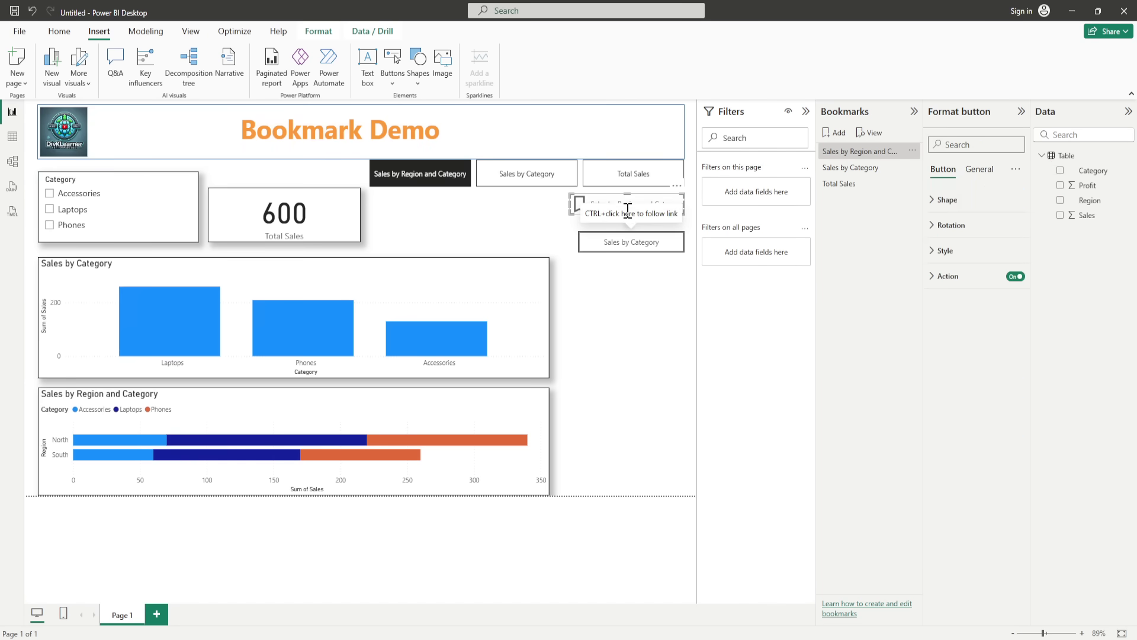
pyautogui.click(629, 243)
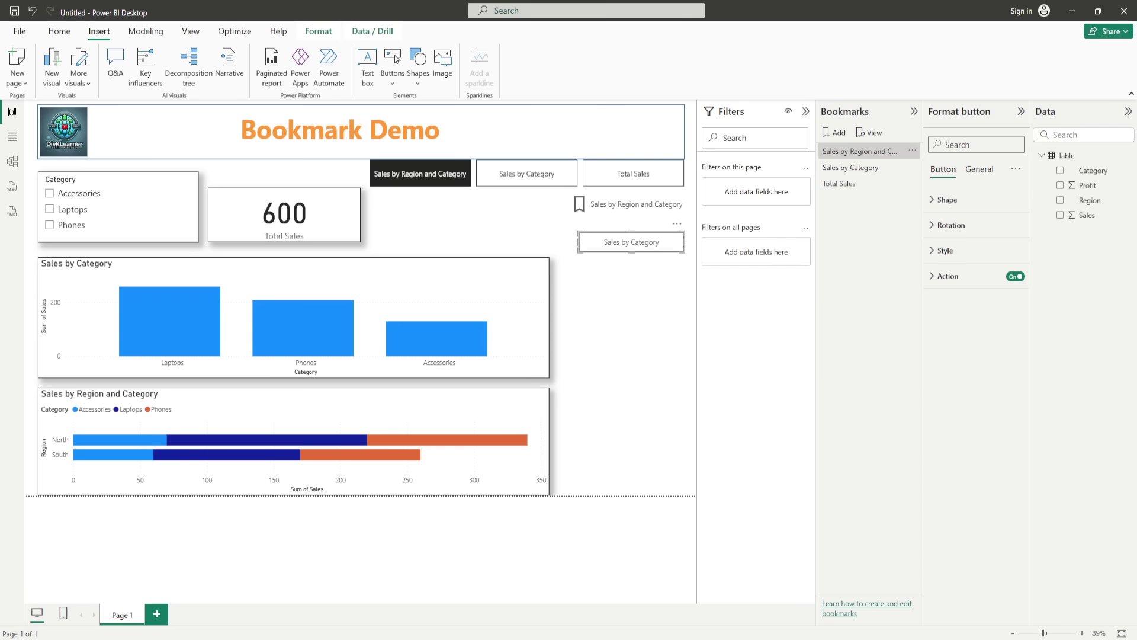
# Step: Switch to the Power BI Visuals presentation in Google Slides and advance to the For Q&A slide
pyautogui.moveTo(596, 637)
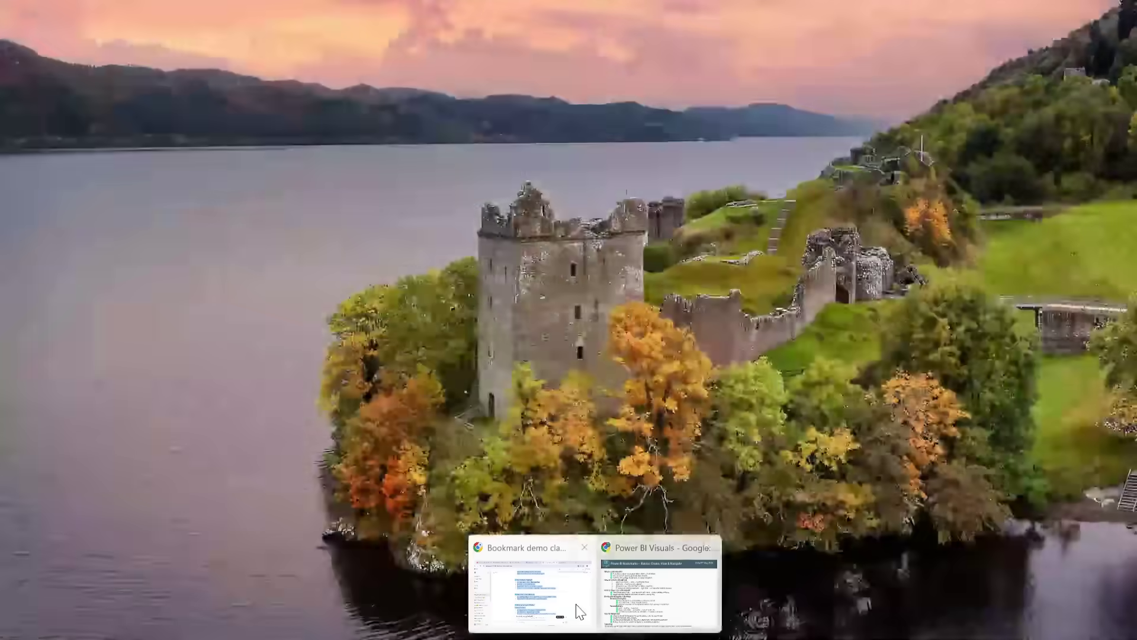
pyautogui.click(623, 622)
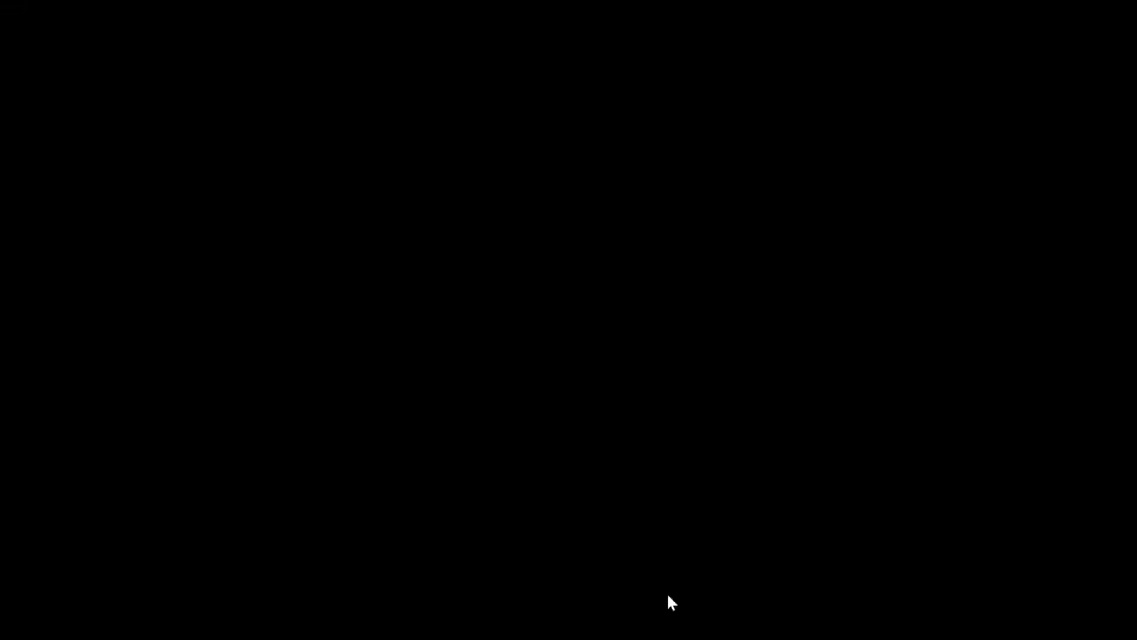
pyautogui.press('Right')
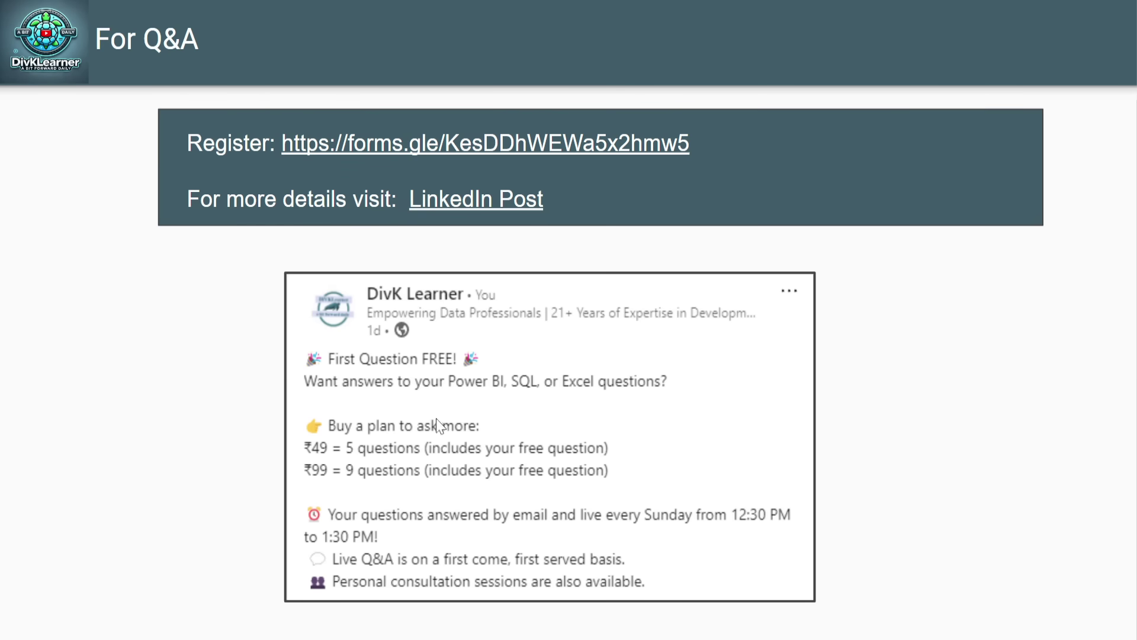